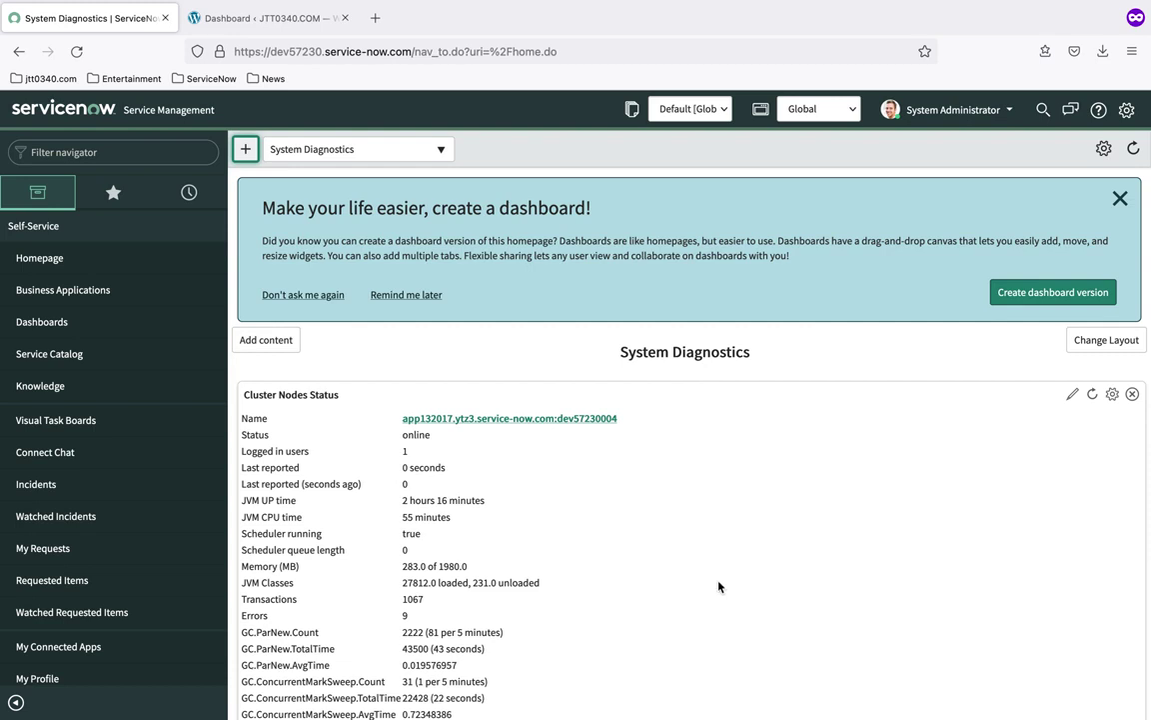
- Open the data sources list with sys_data_source.list and open the Test Import record
click(106, 153)
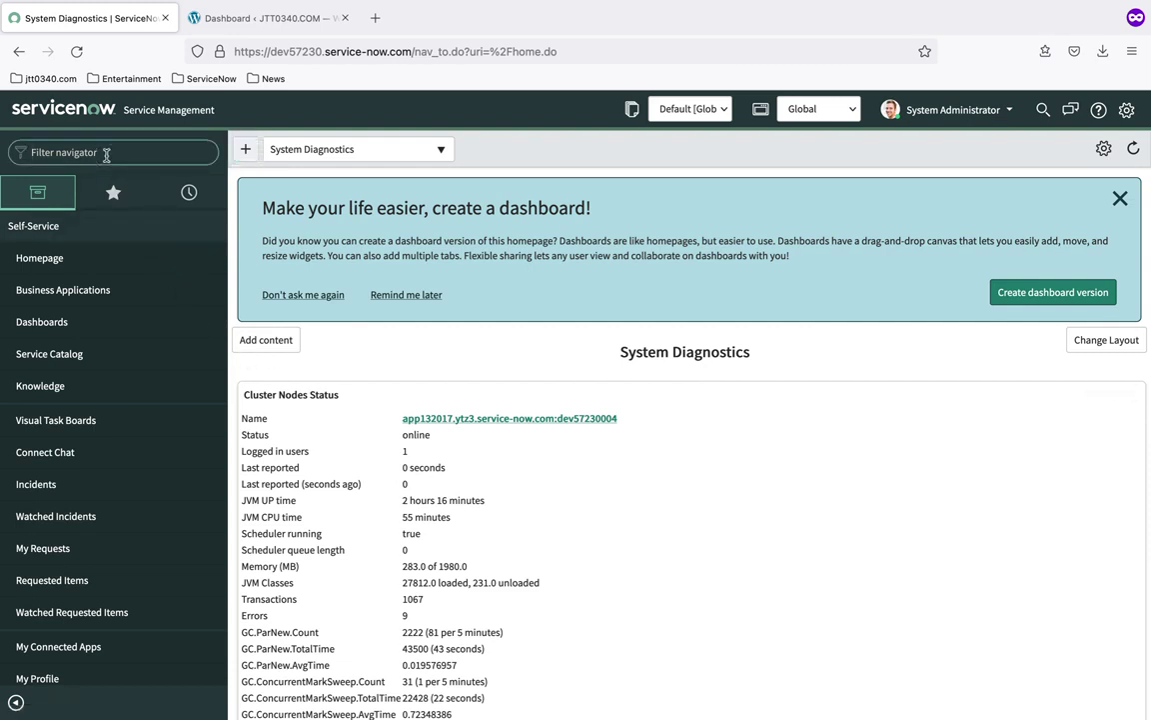
text(sys)
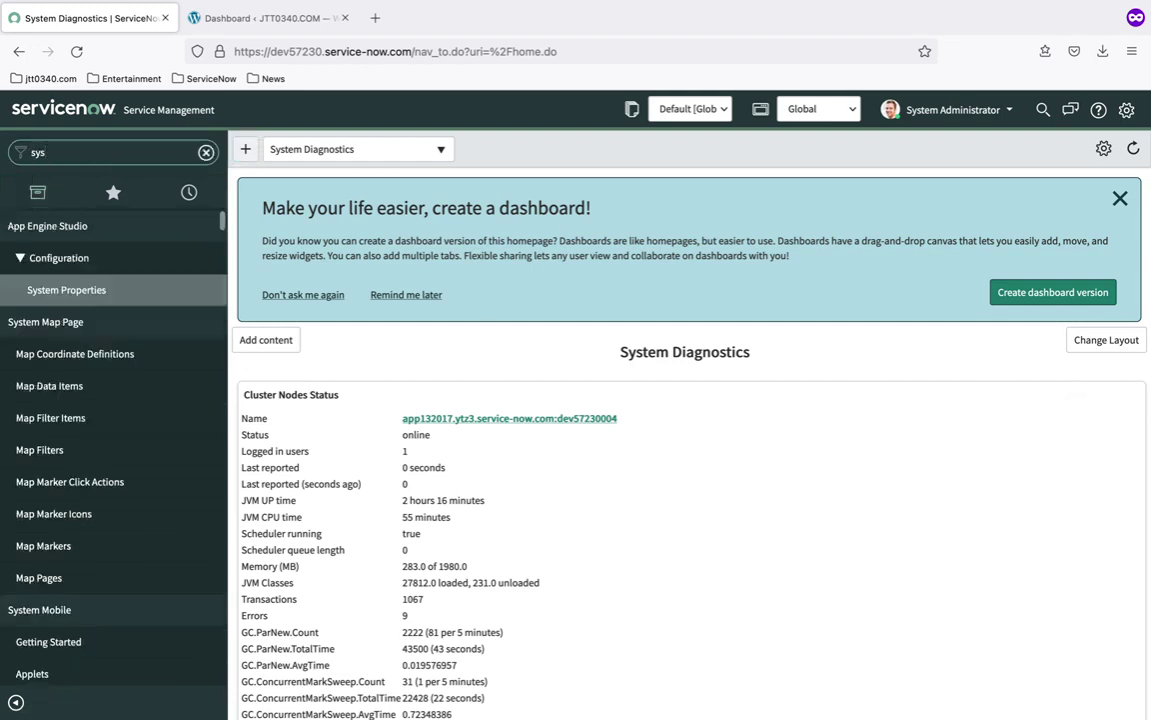
text(_data_)
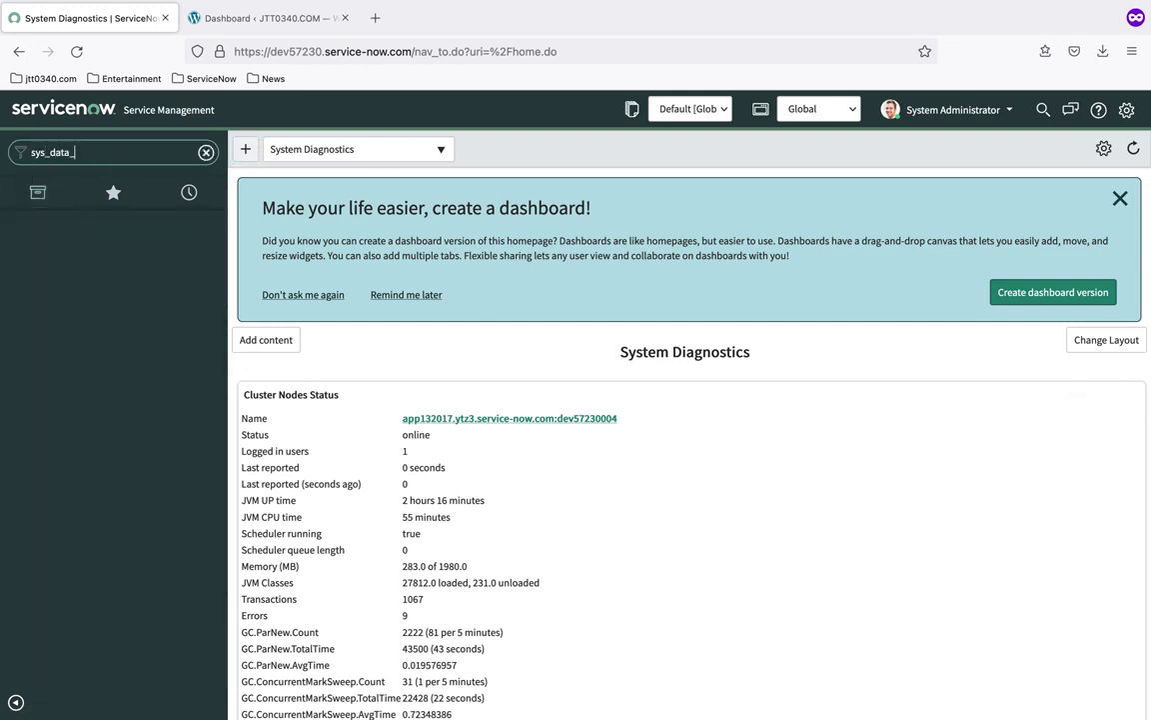
text(source.list)
key(Return)
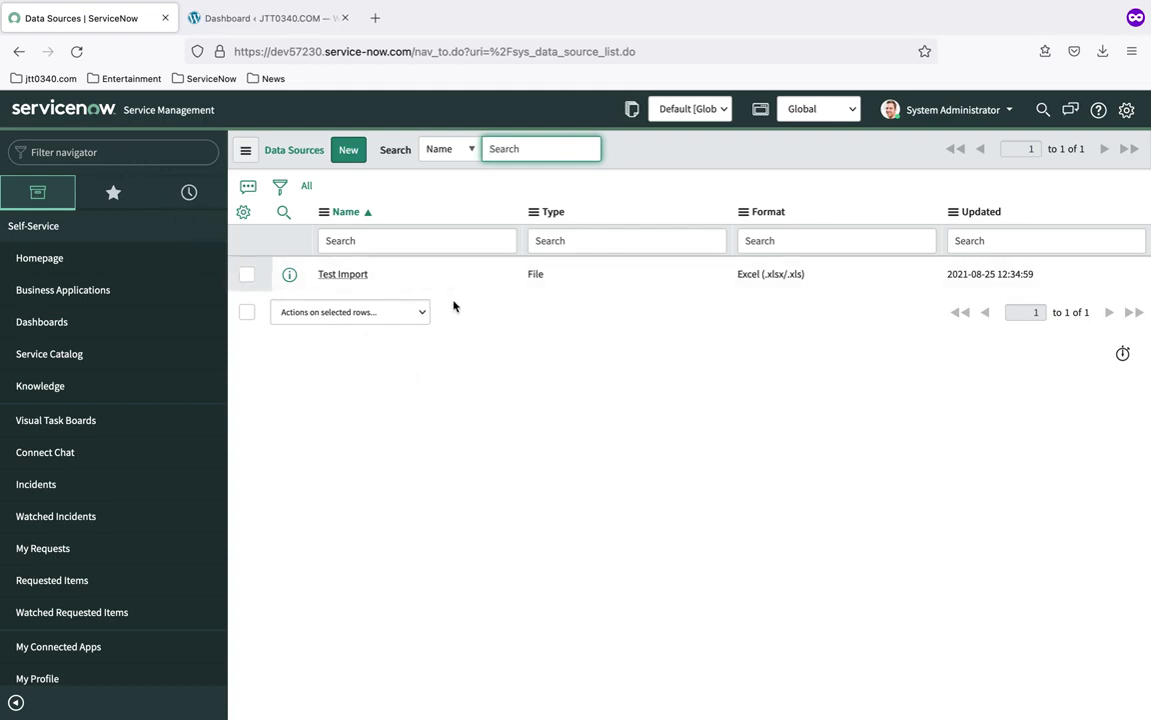
click(352, 276)
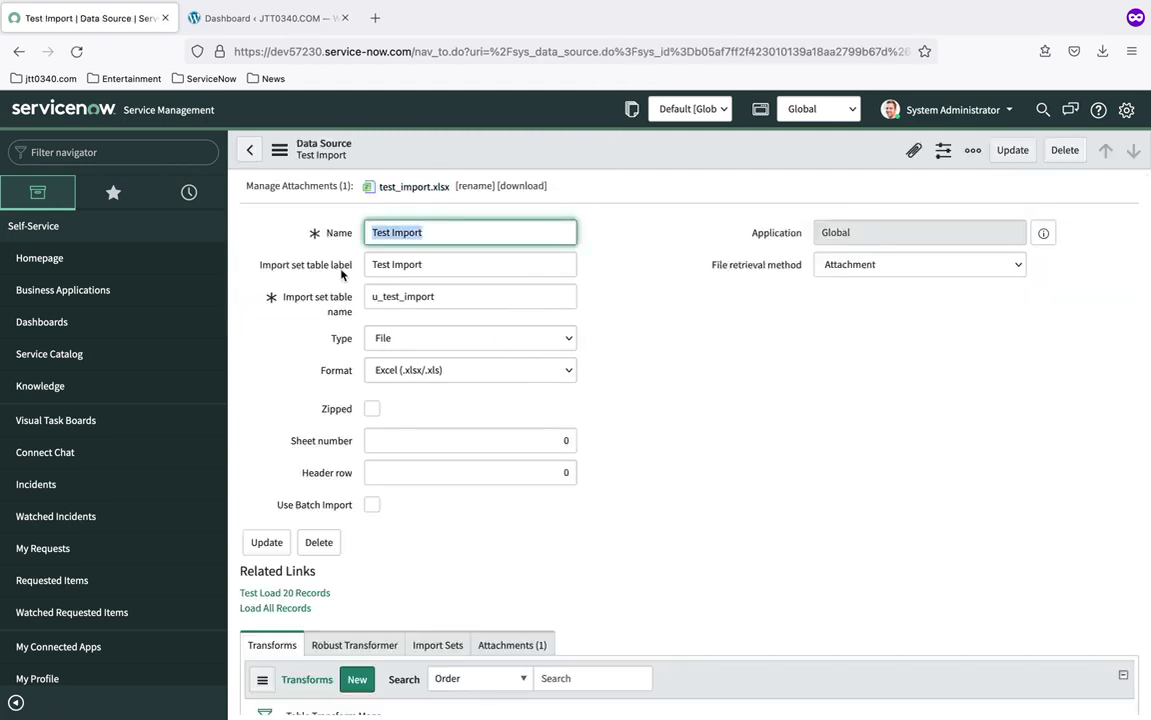
- Copy the import set table name from the data source and try to open its record list with u_test_import.list
mouse_move(262, 268)
mouse_move(347, 275)
drag(375, 297, 439, 297)
right_click(426, 301)
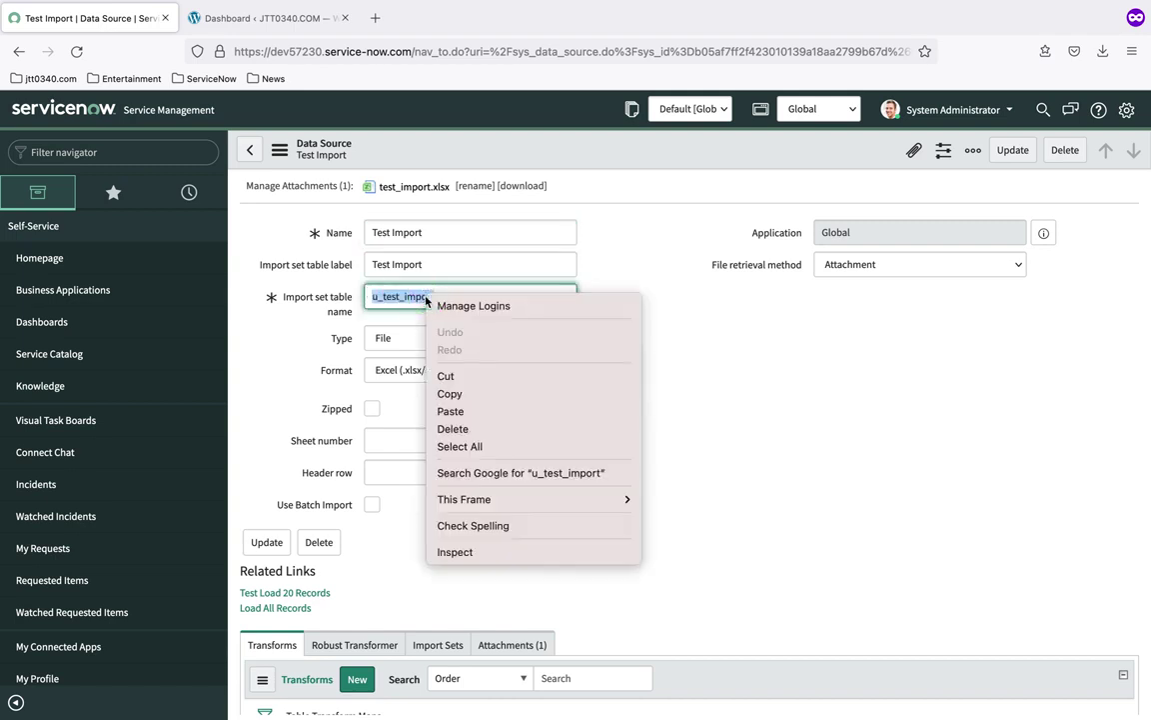
click(475, 394)
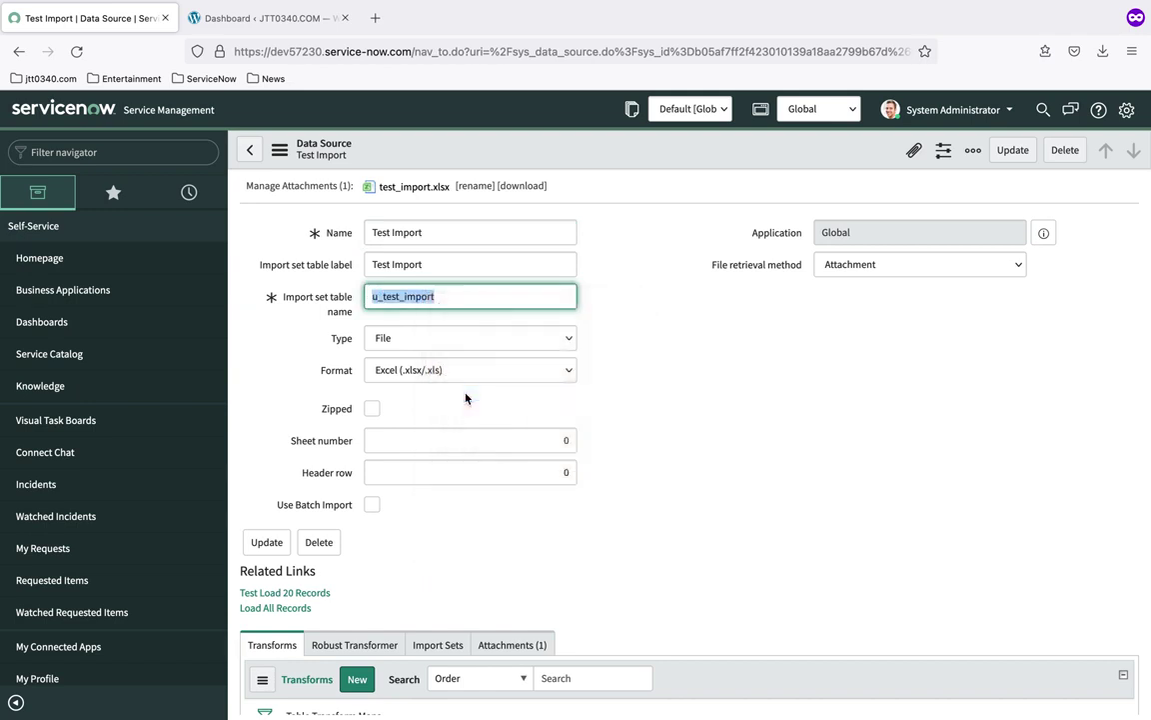
click(84, 152)
right_click(86, 154)
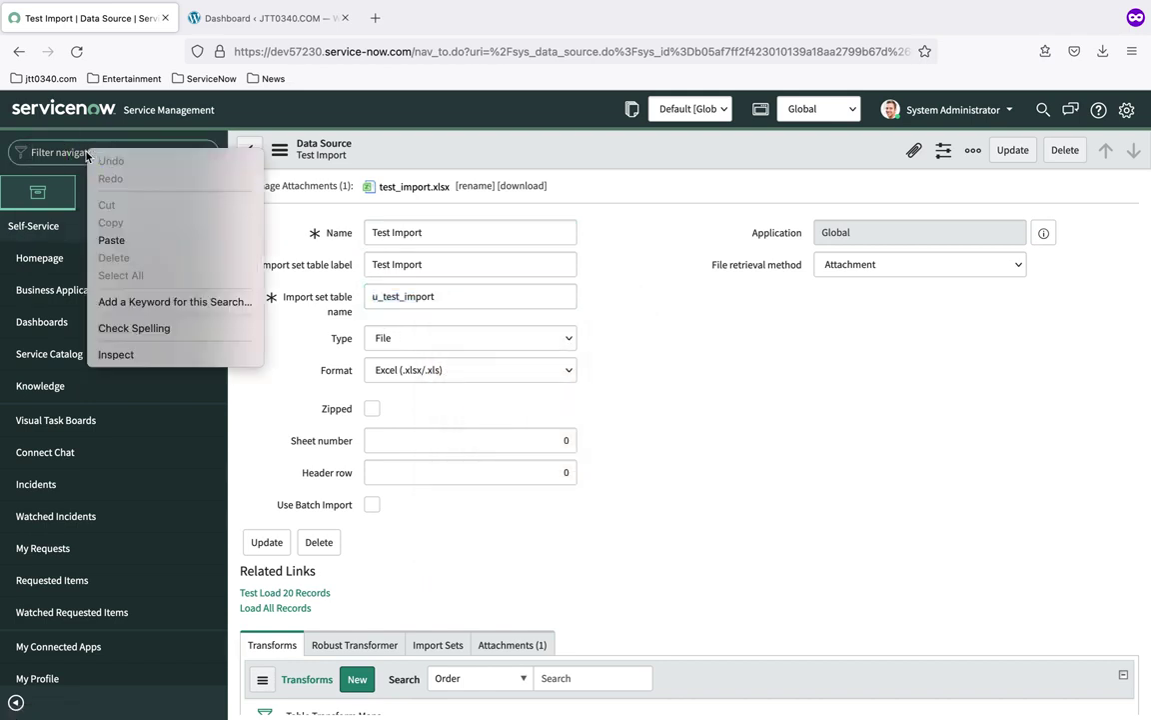
click(128, 240)
text(.list)
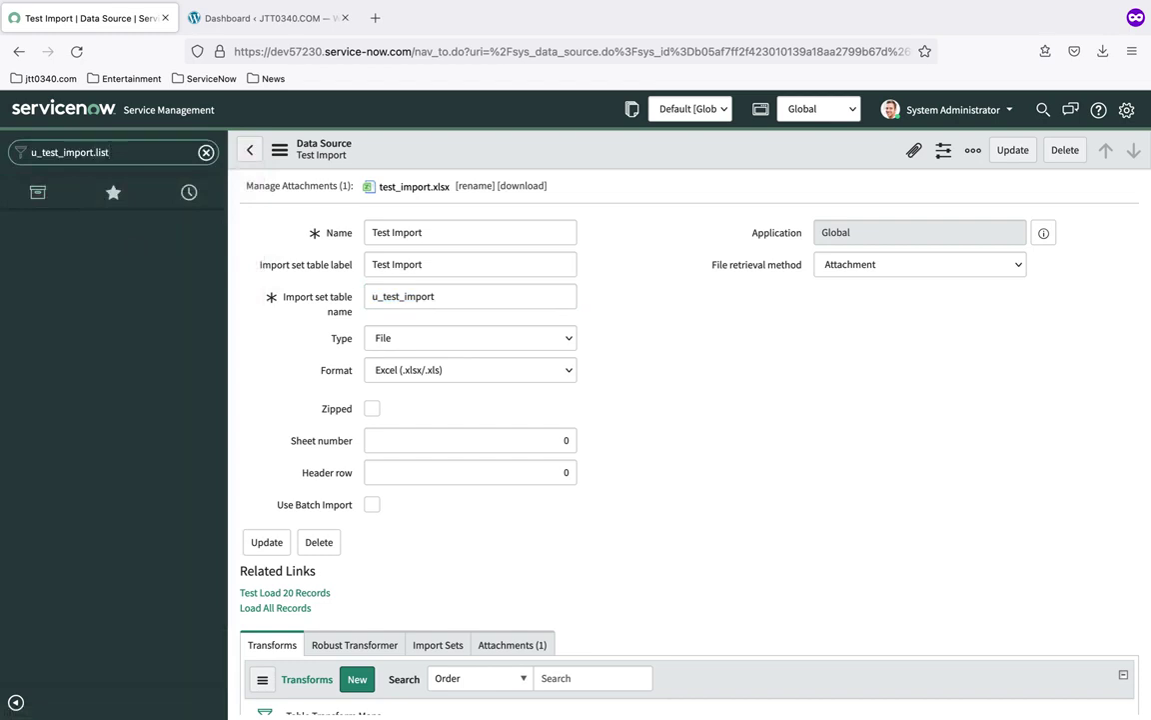
key(Return)
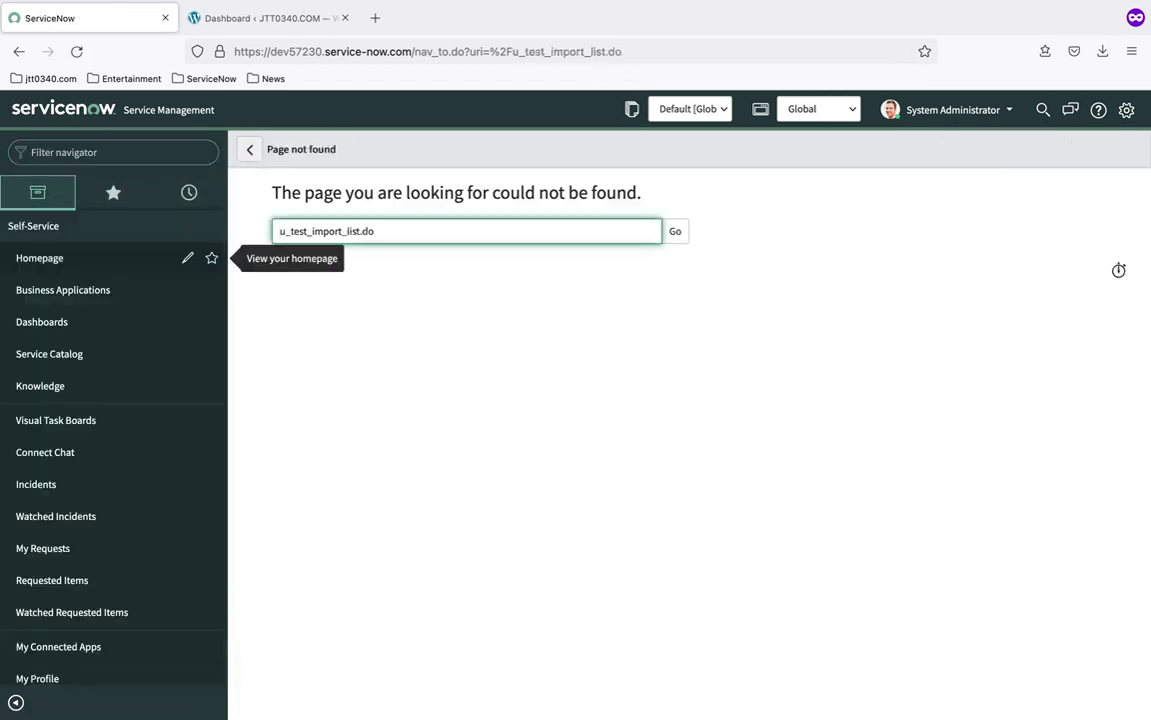
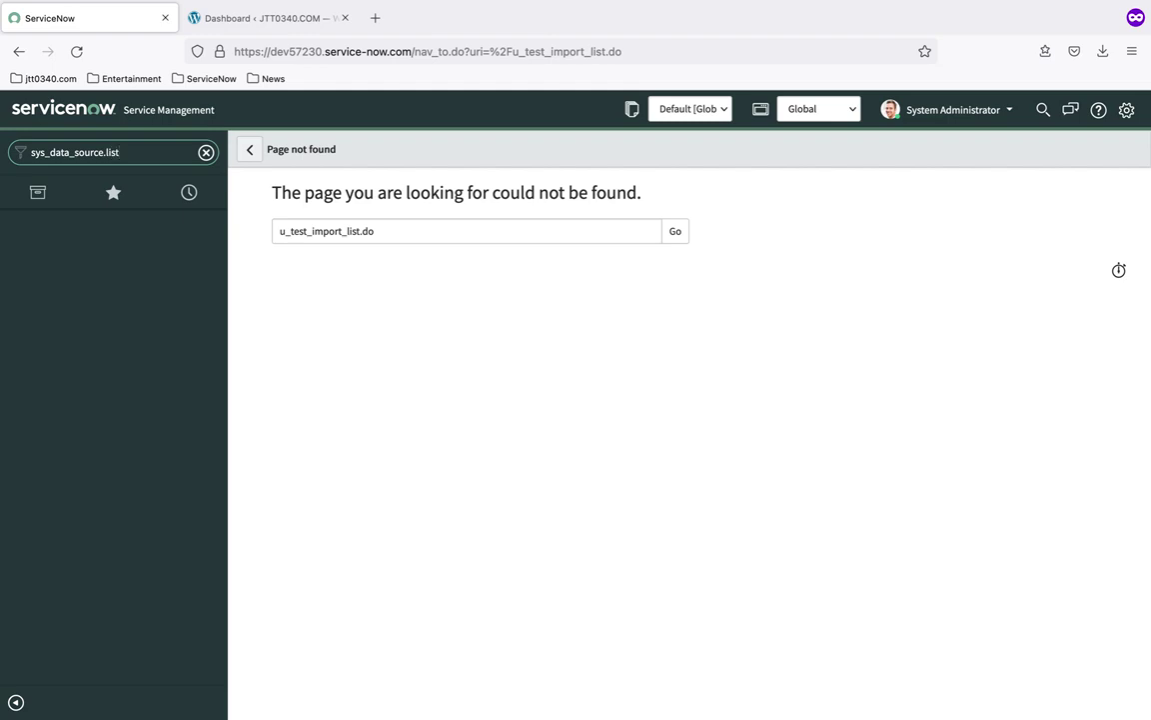
- Reopen the Test Import data source from the sys_data_source list and load all of its records
key(Return)
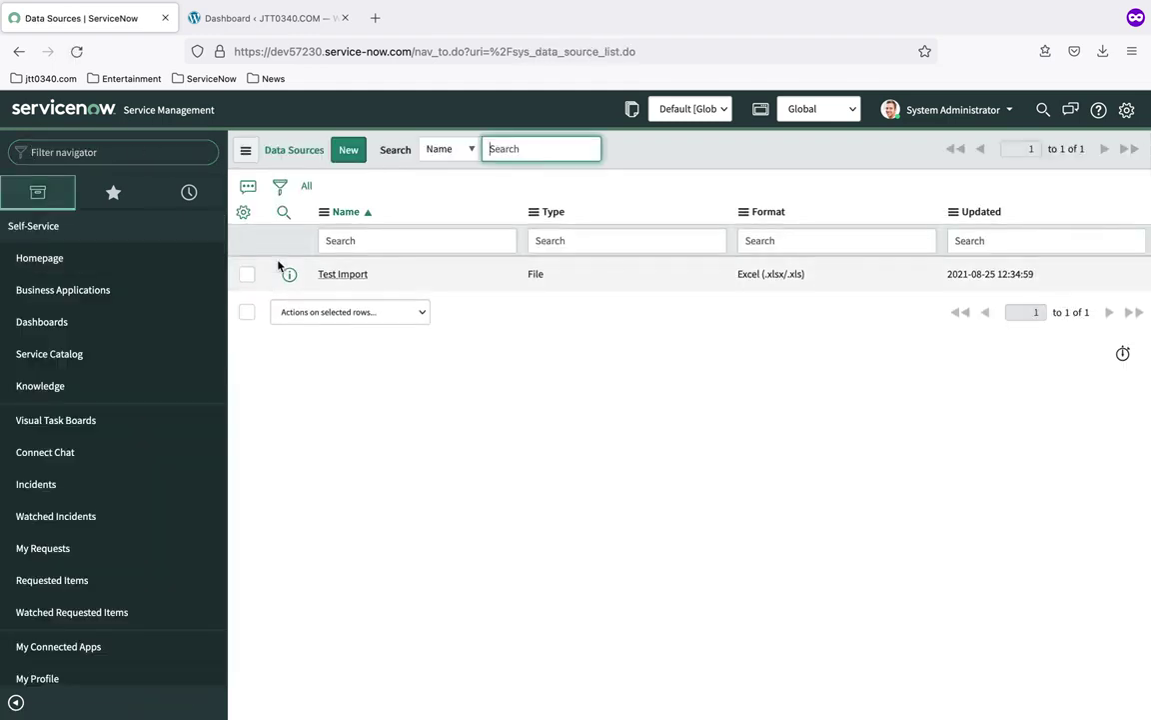
click(350, 278)
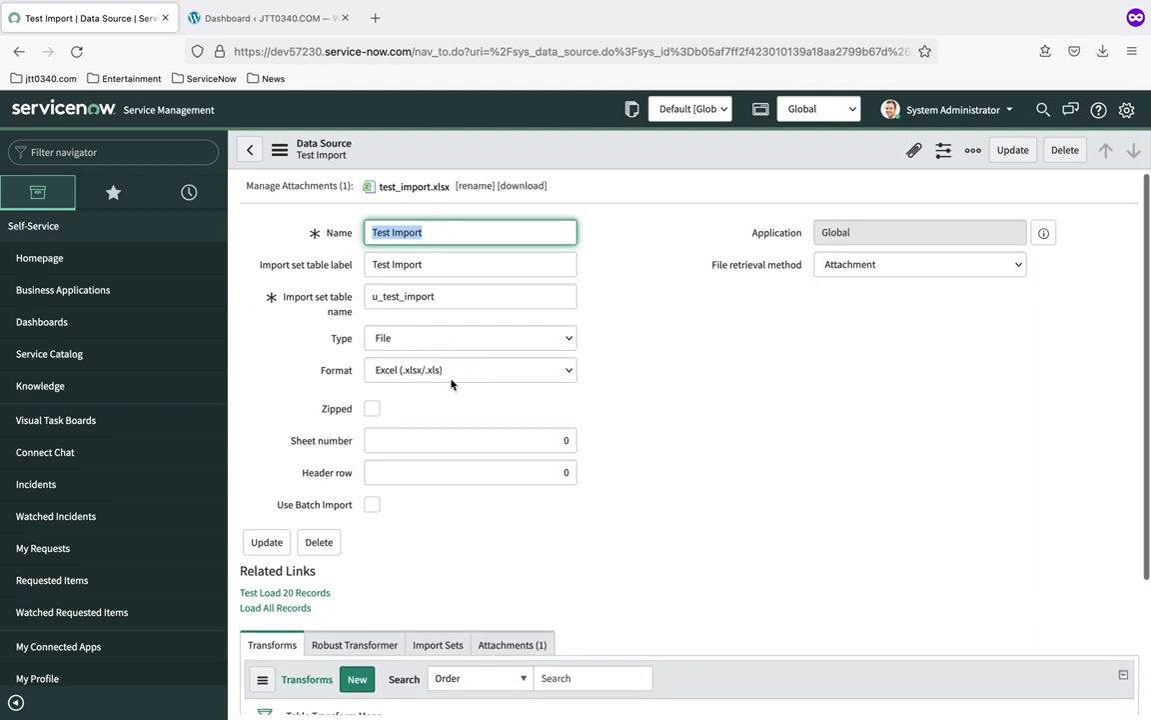
scroll(711, 482, down, 2)
scroll(712, 483, down, 1)
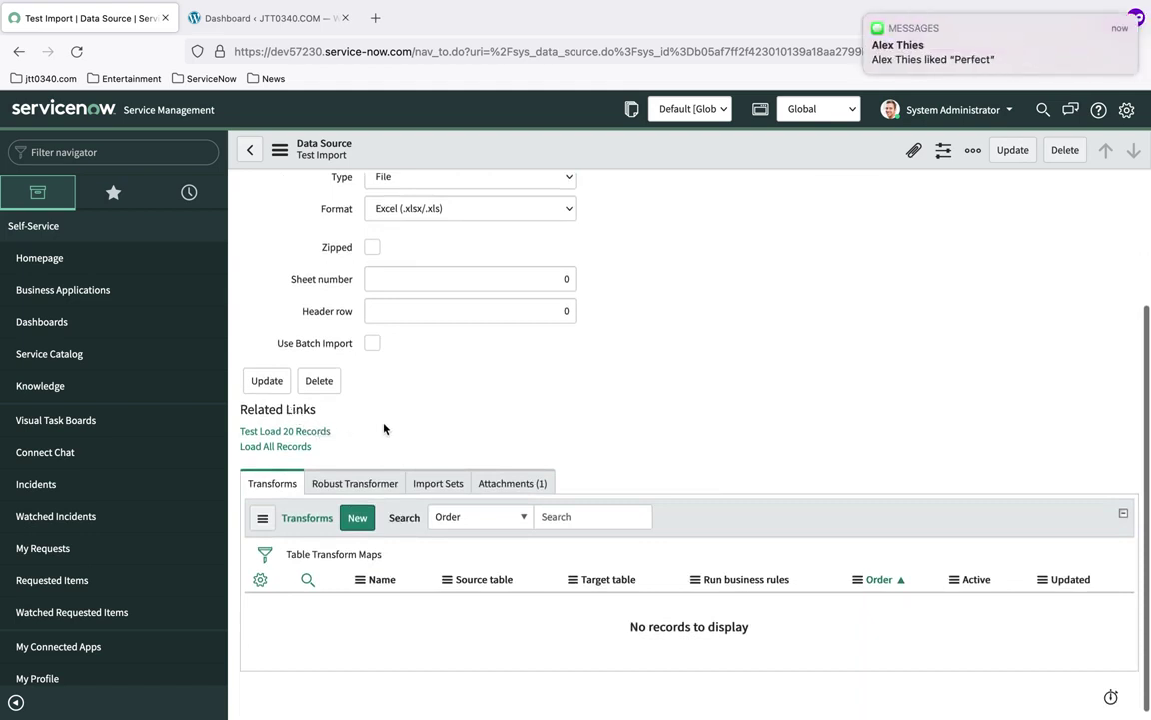
mouse_move(988, 51)
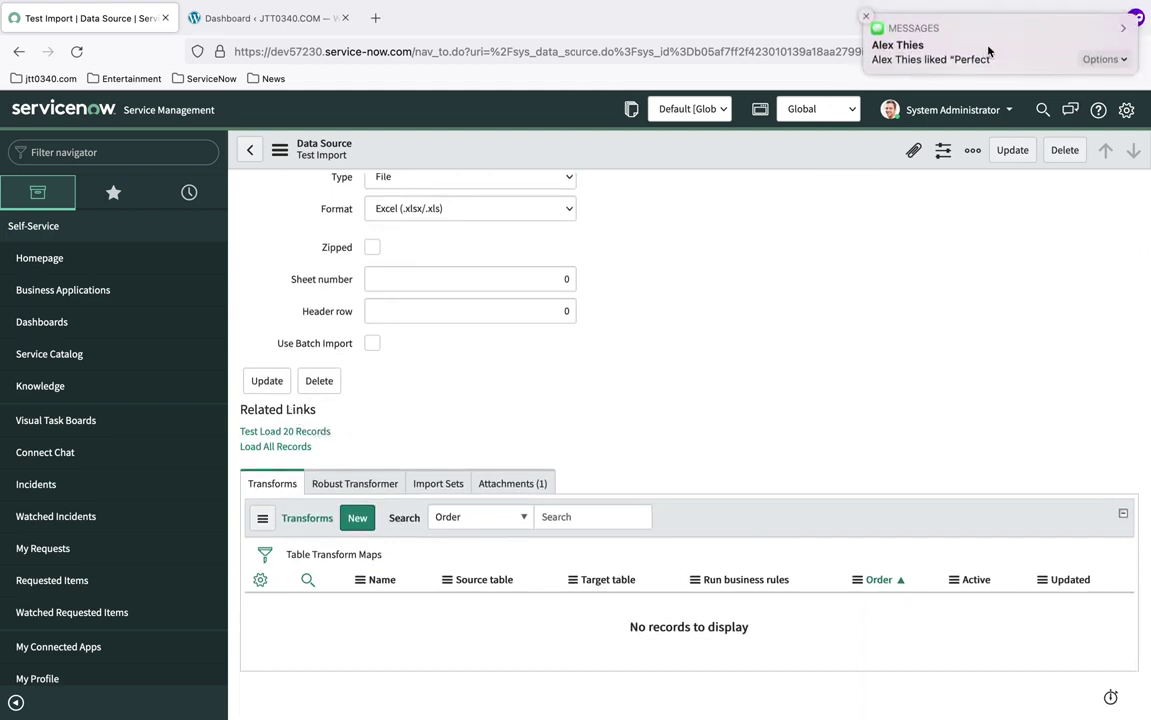
click(1118, 30)
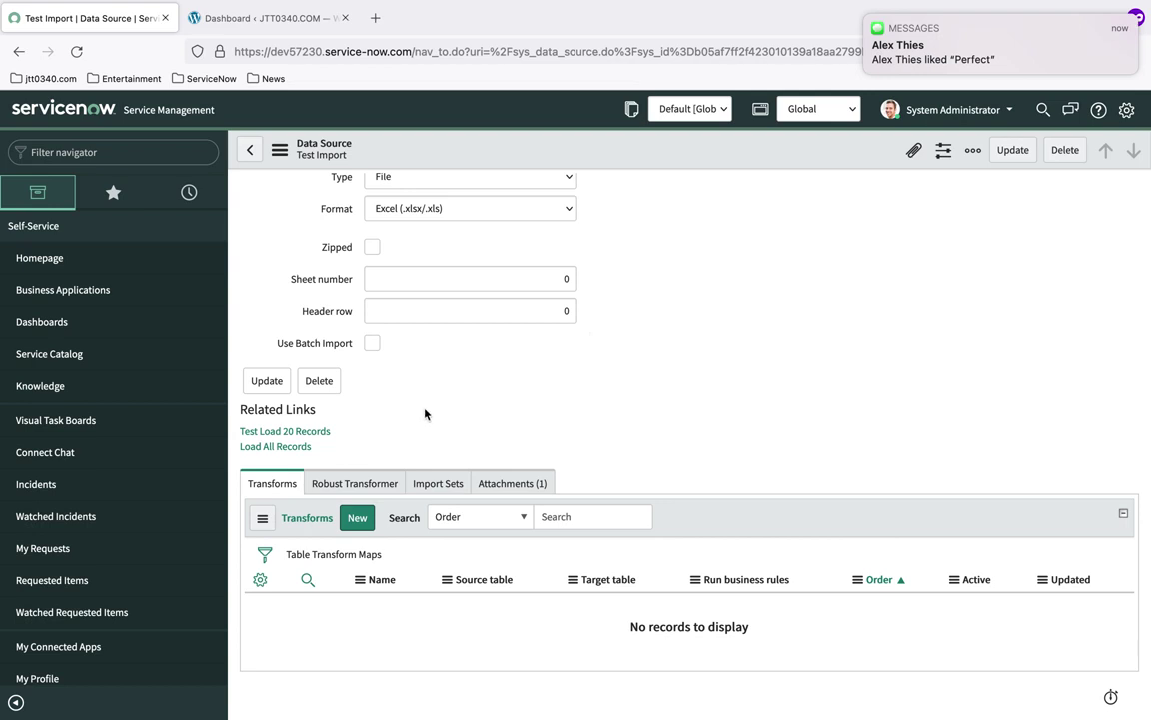
scroll(424, 412, up, 3)
scroll(432, 410, down, 3)
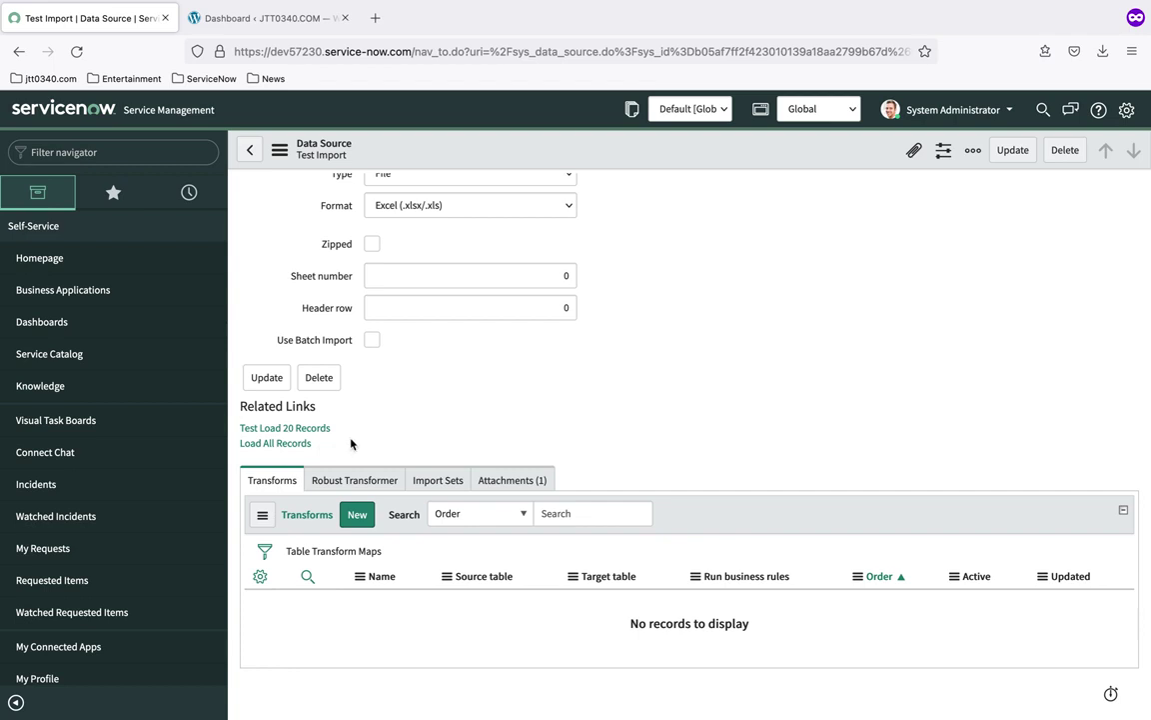
click(296, 446)
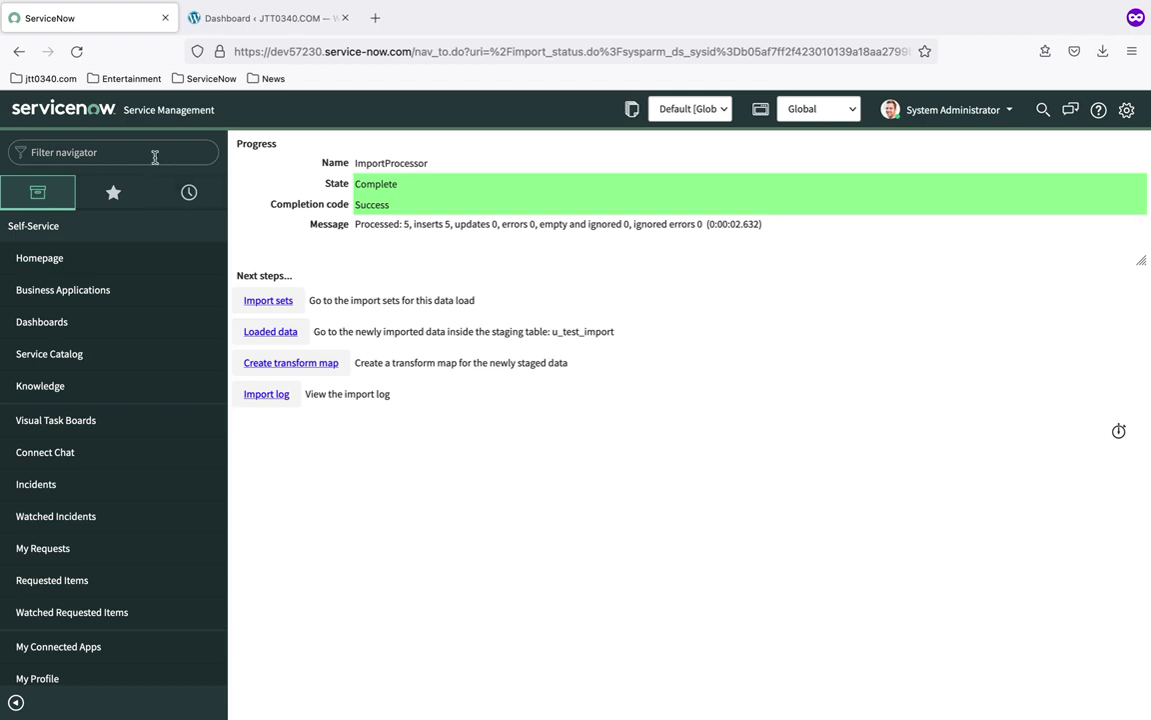
- Return to the Test Import data source, copy its import set table name and open the table's records with u_test_import.list
click(21, 55)
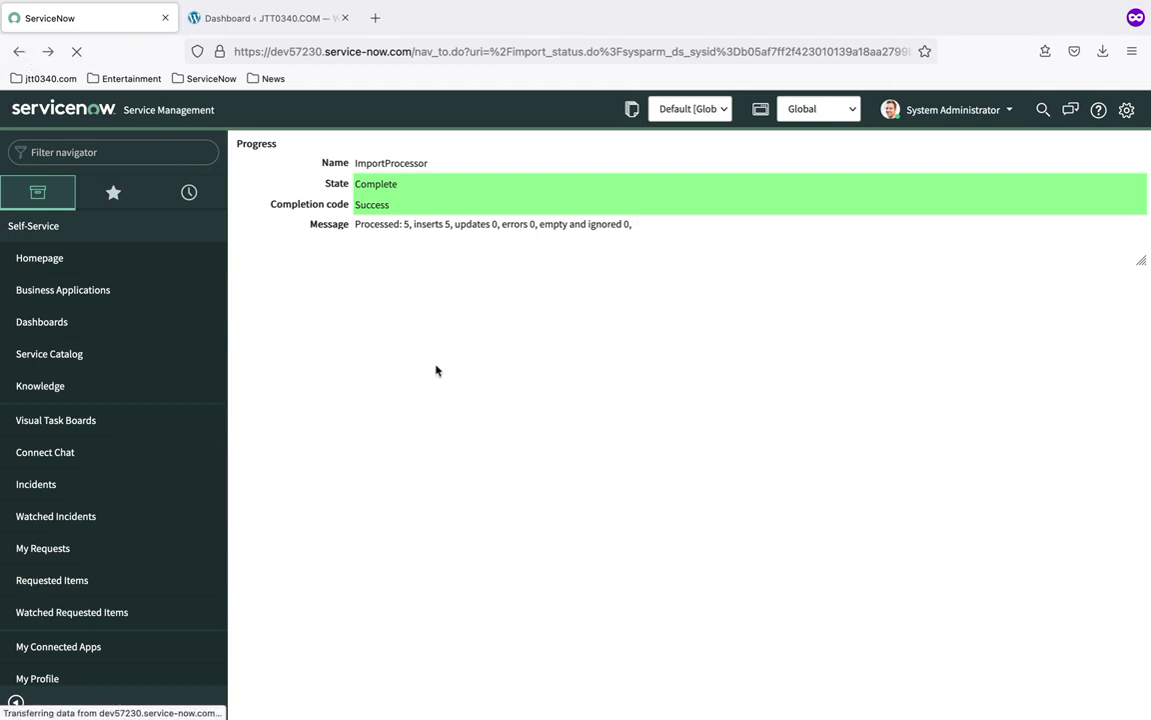
click(21, 55)
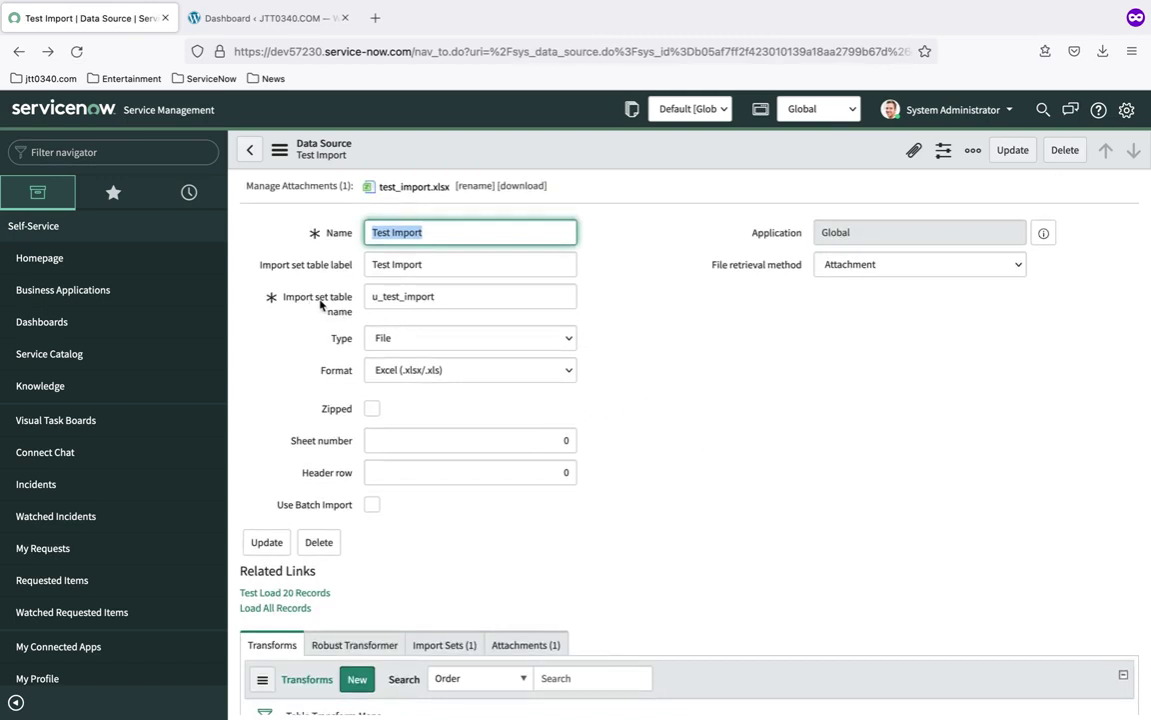
double_click(382, 298)
right_click(420, 298)
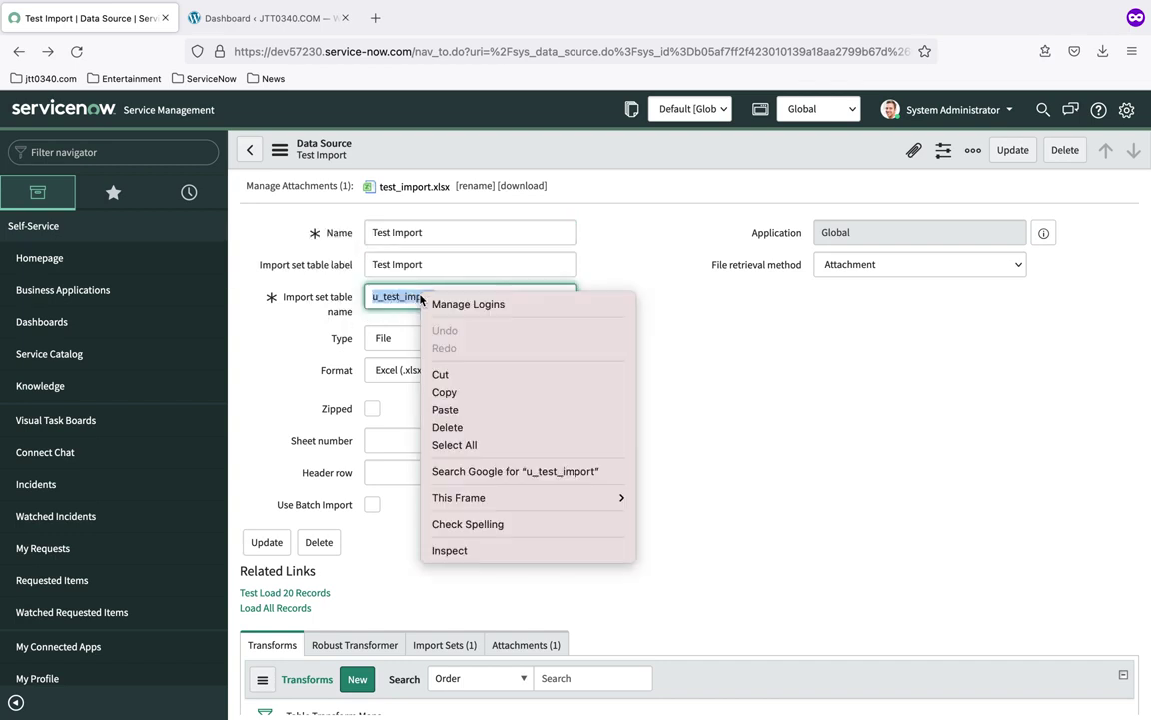
click(444, 392)
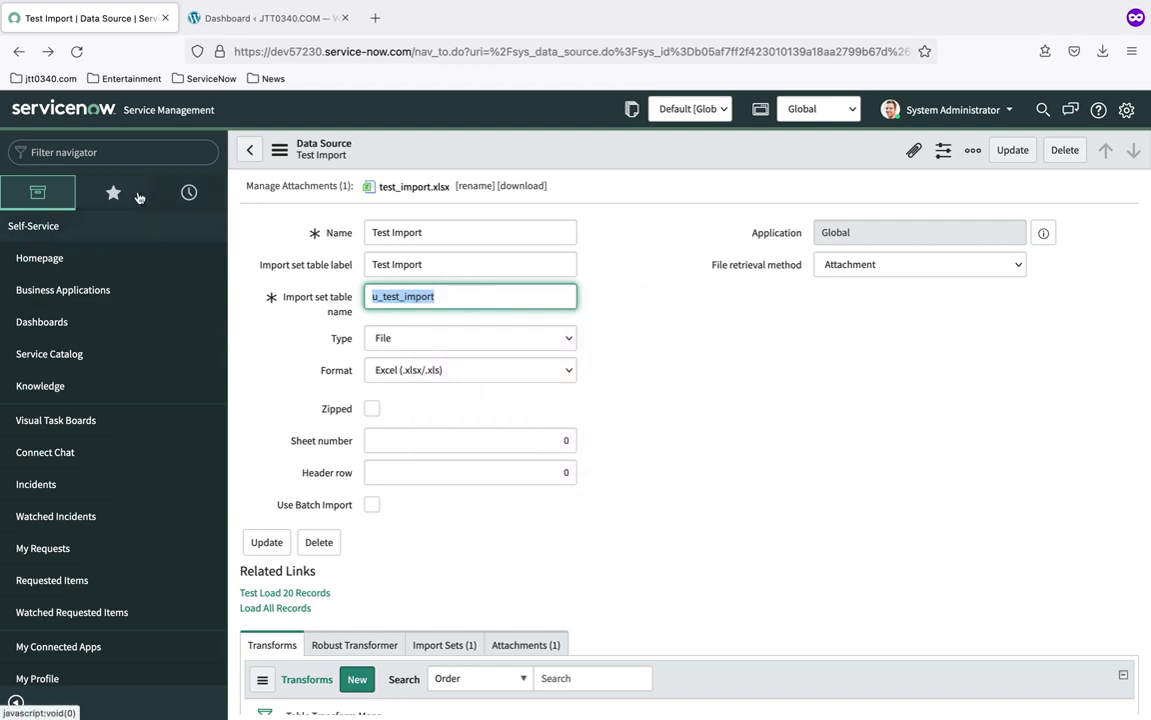
right_click(78, 155)
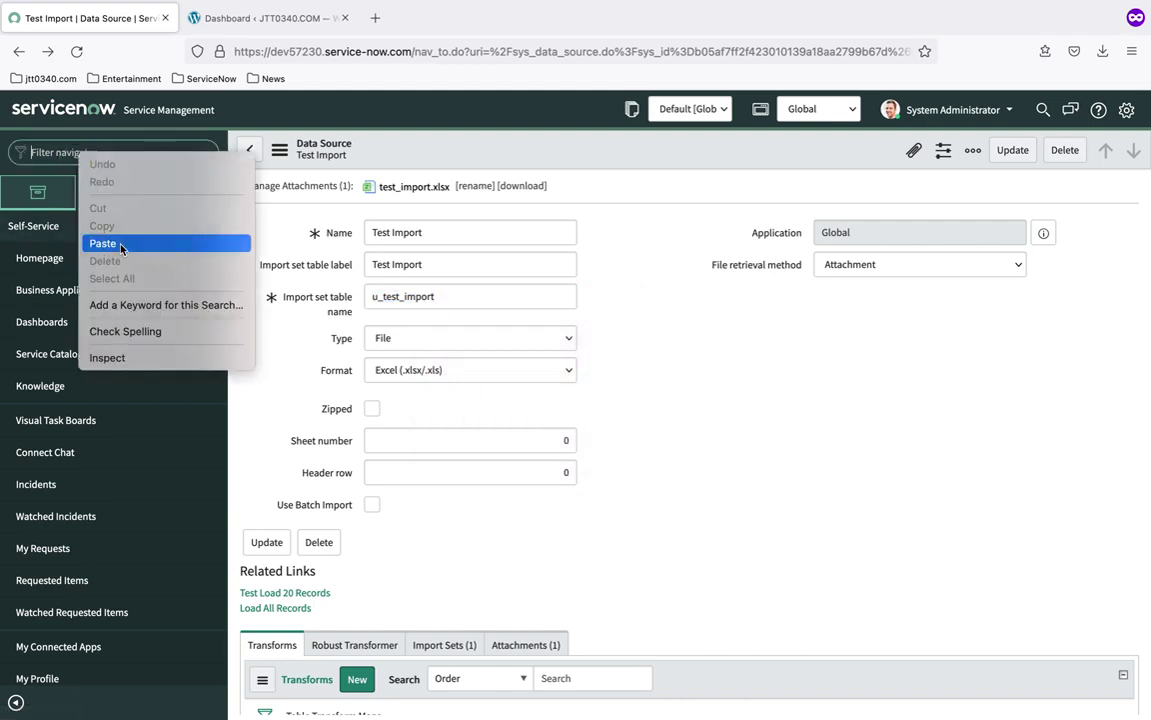
click(120, 244)
text(.l)
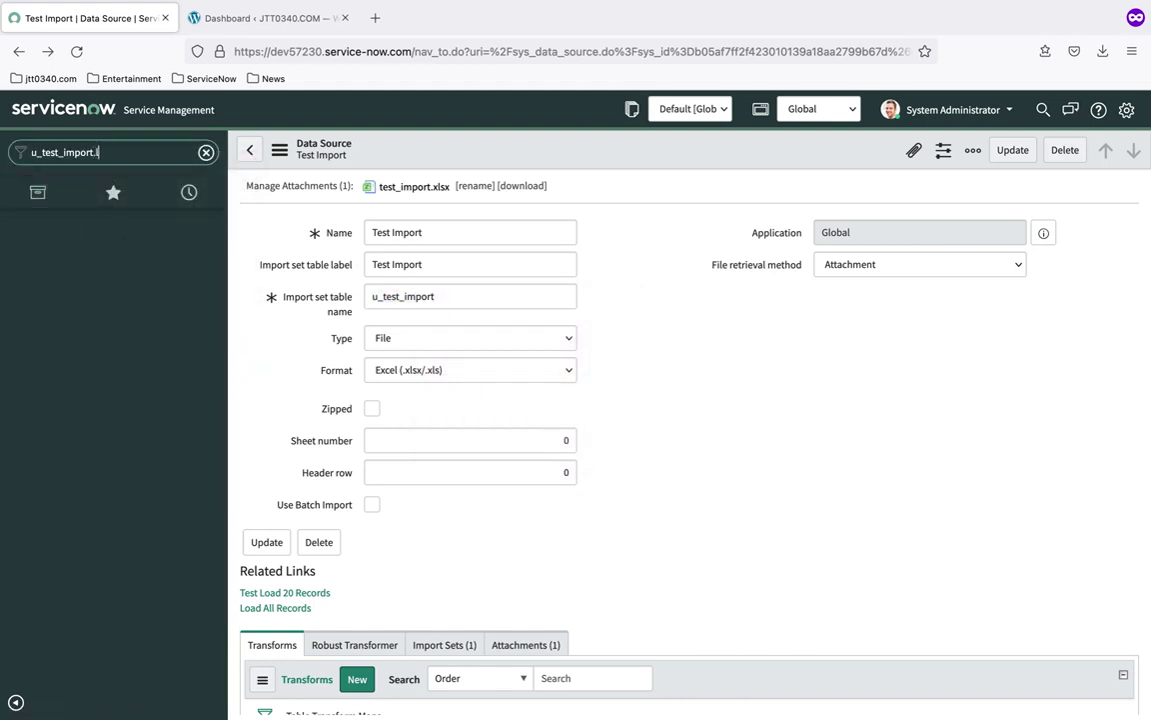
text(ist)
key(Return)
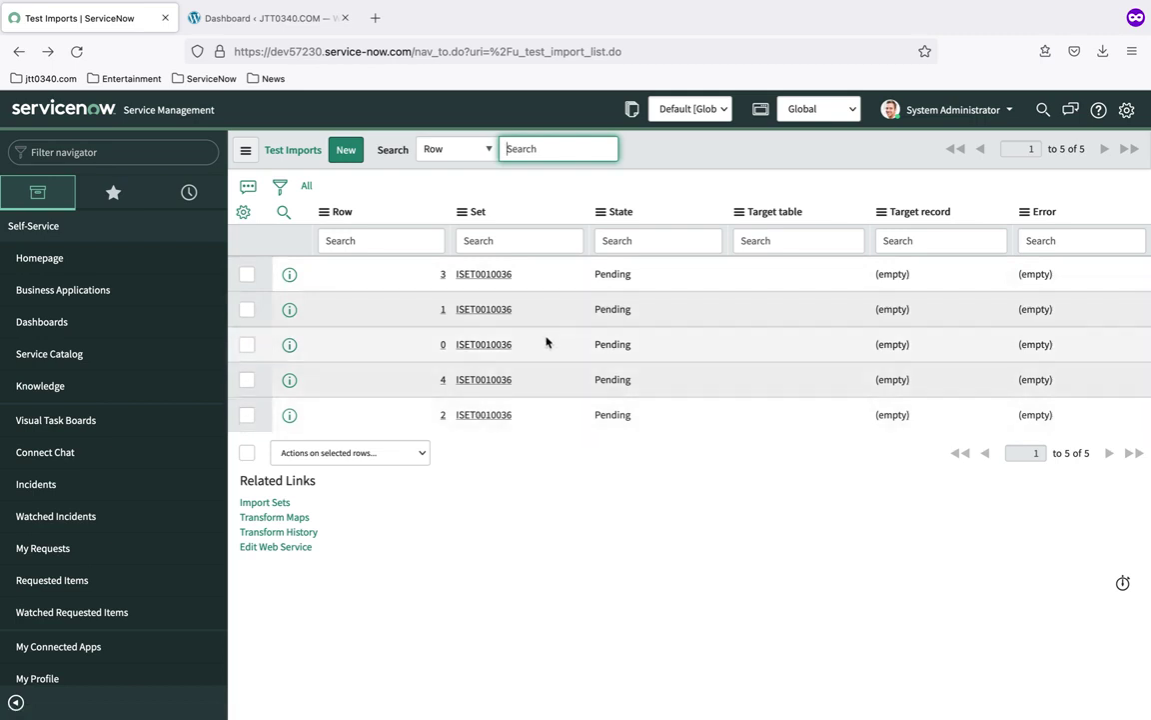
- Open the table configuration of the Test Imports list
click(323, 215)
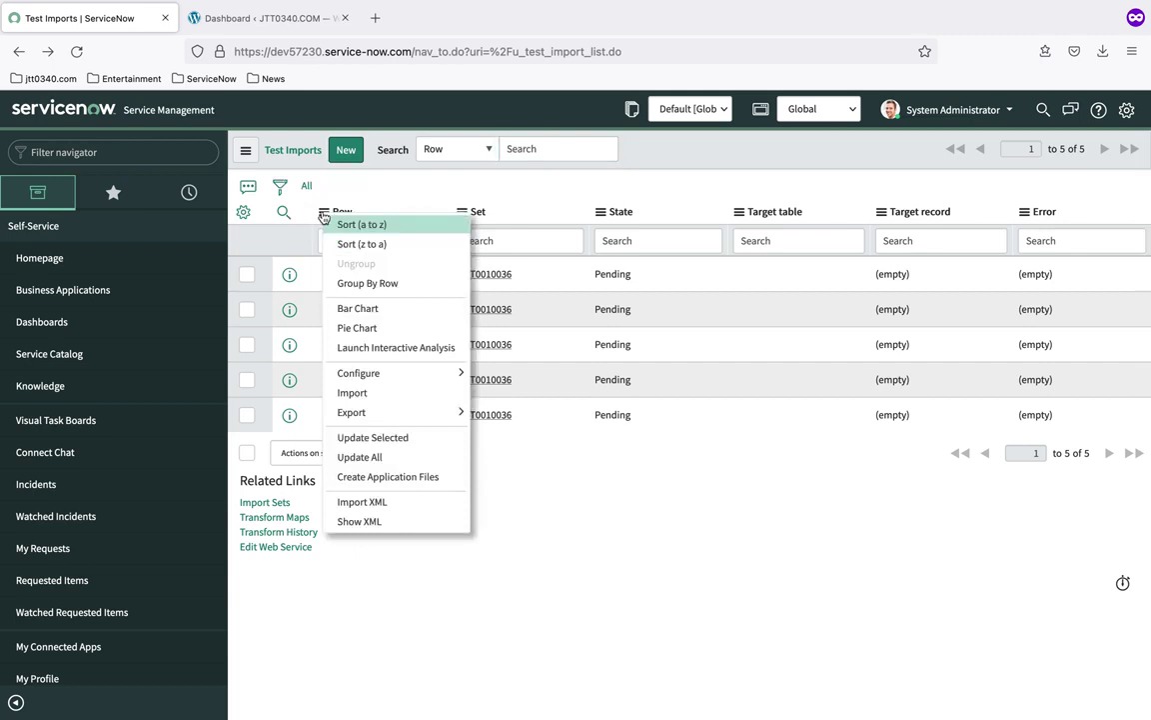
mouse_move(397, 371)
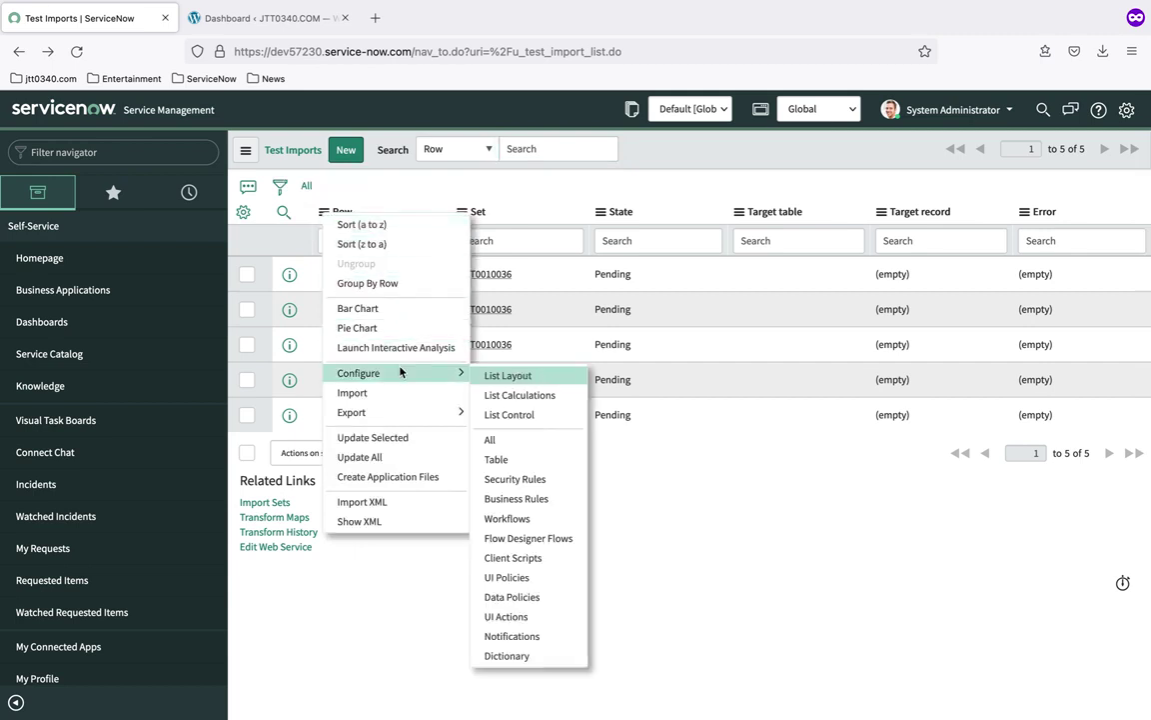
click(513, 460)
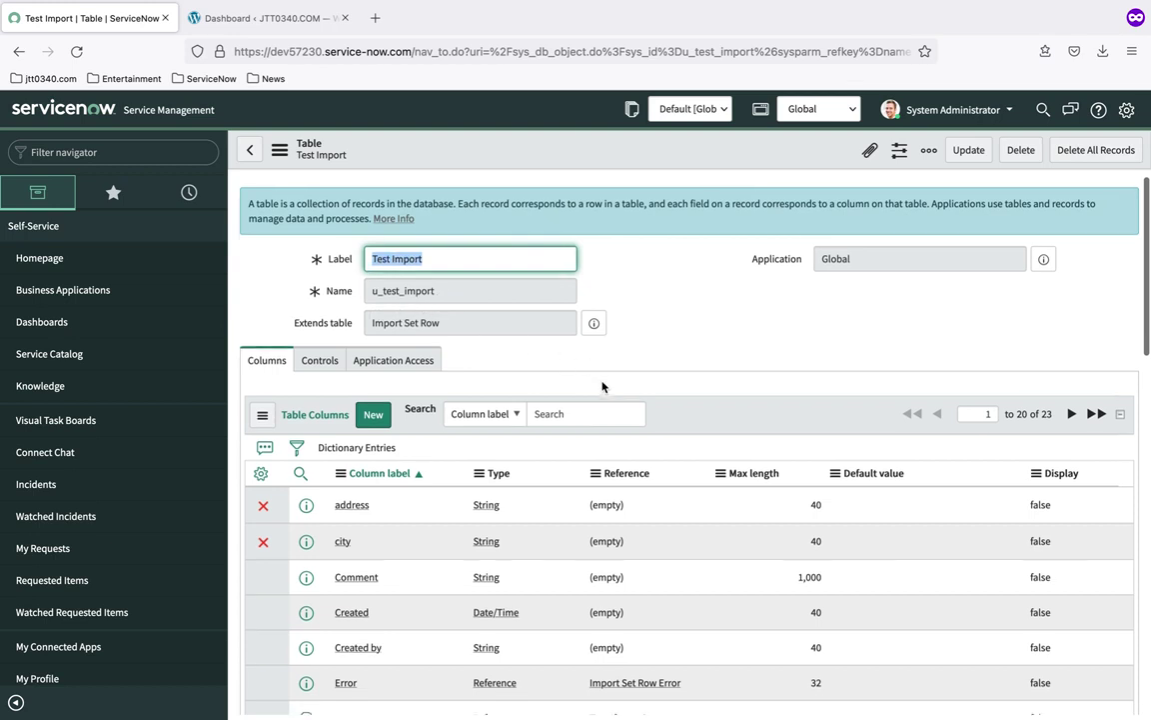
- Examine the Test Import table's column definitions, including those on the second page of the column list
scroll(602, 385, down, 1)
scroll(601, 386, up, 1)
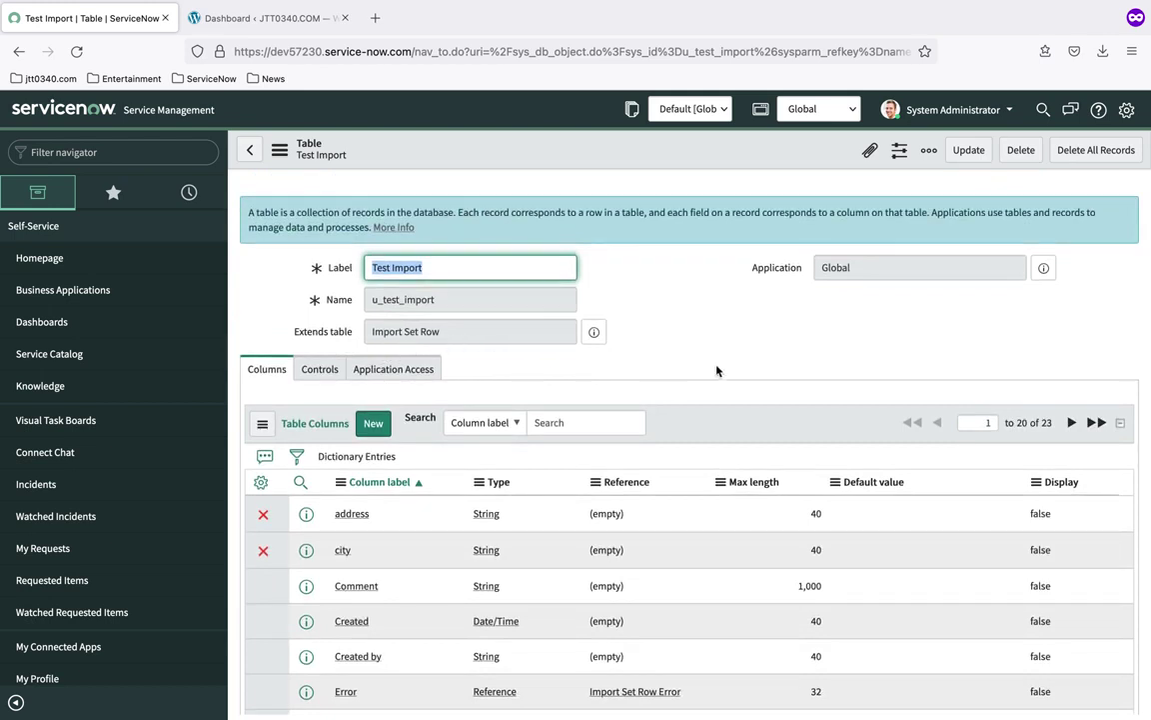
scroll(717, 371, down, 1)
scroll(717, 370, down, 4)
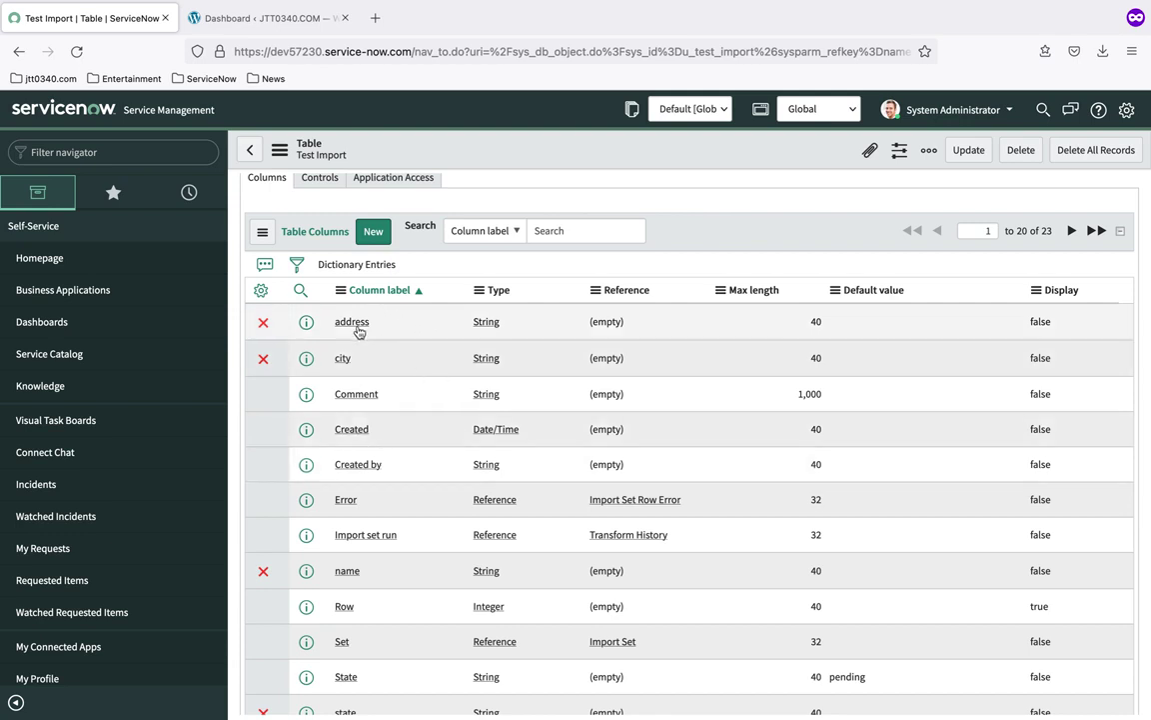
scroll(482, 502, down, 1)
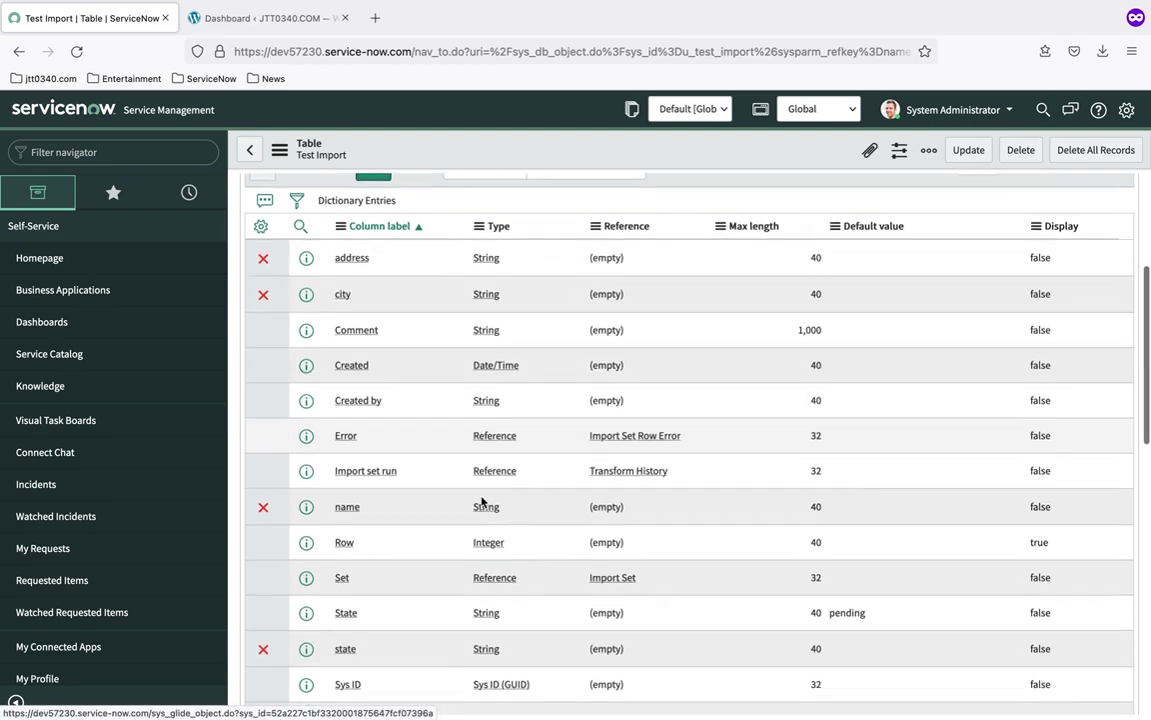
scroll(404, 486, down, 1)
scroll(452, 522, down, 1)
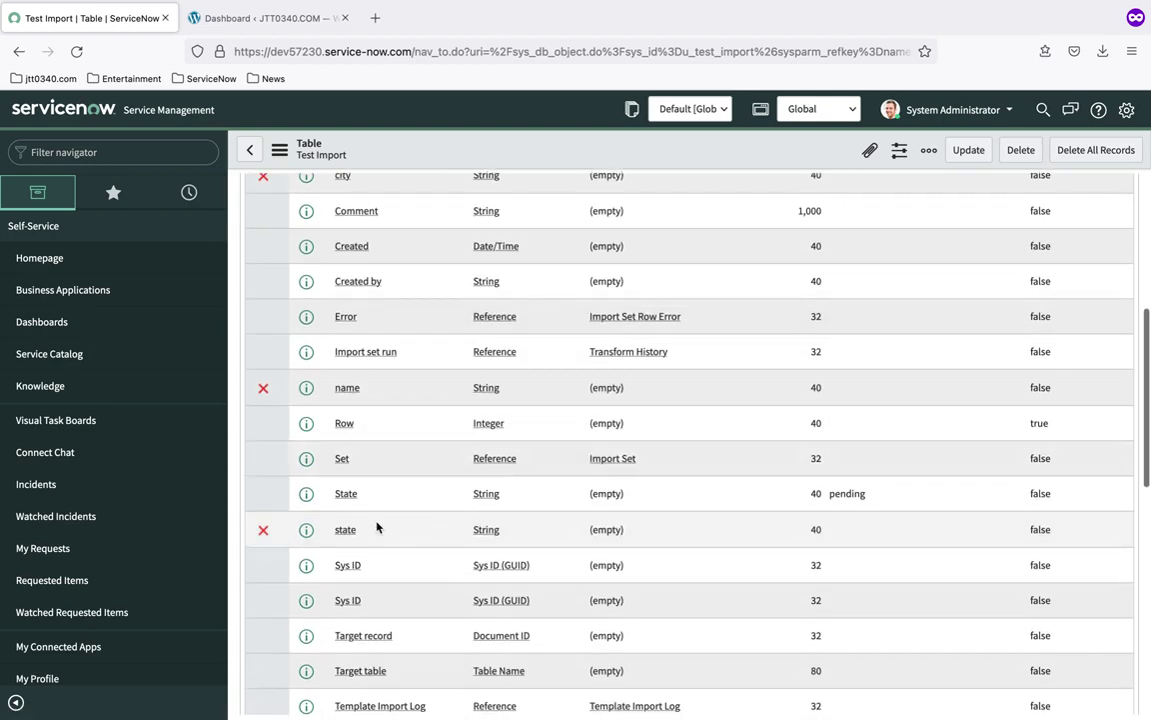
scroll(420, 545, down, 4)
scroll(462, 563, up, 5)
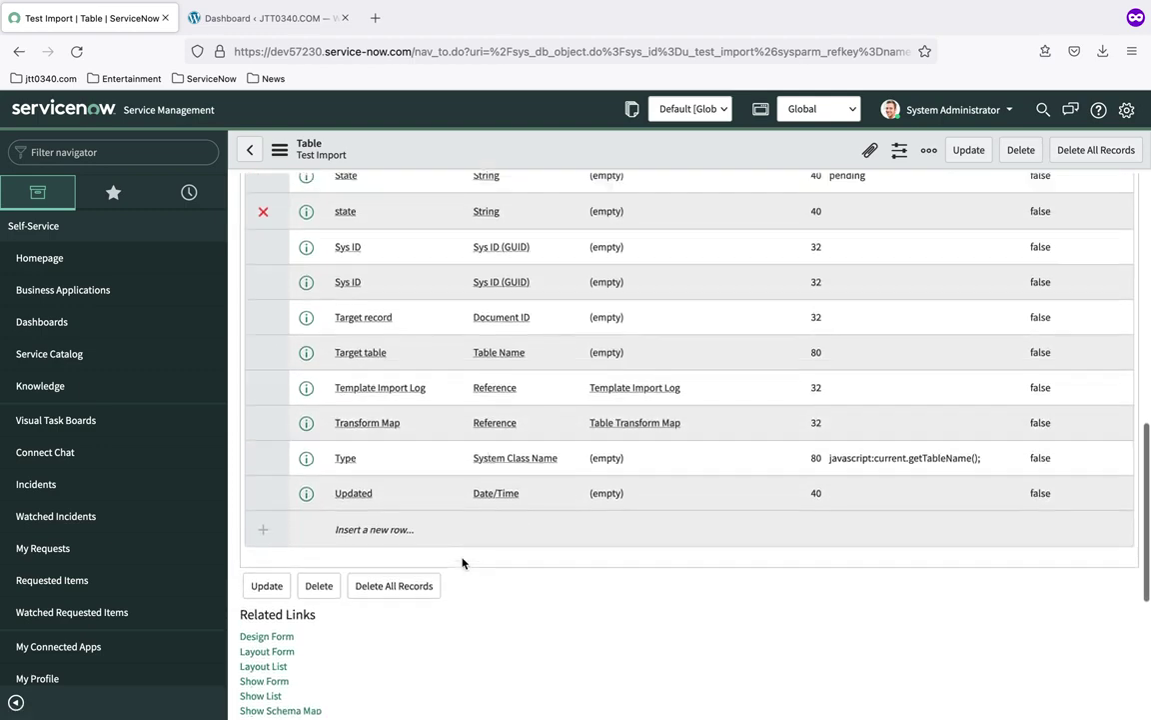
scroll(462, 563, up, 8)
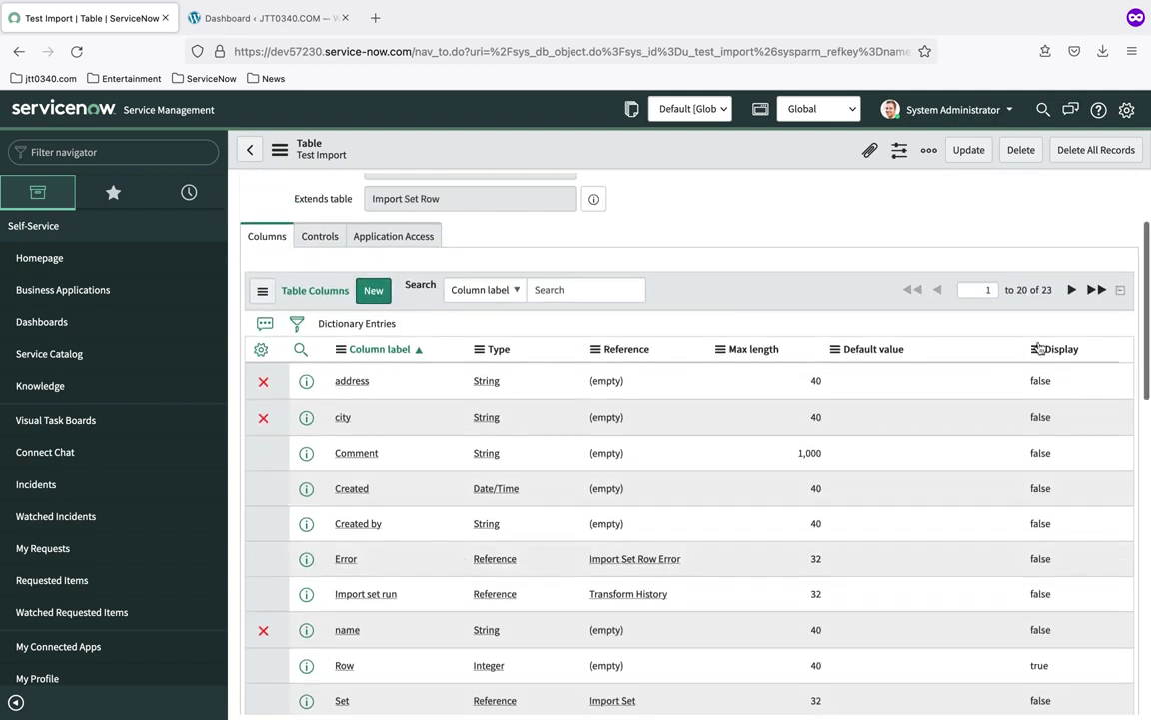
click(1071, 289)
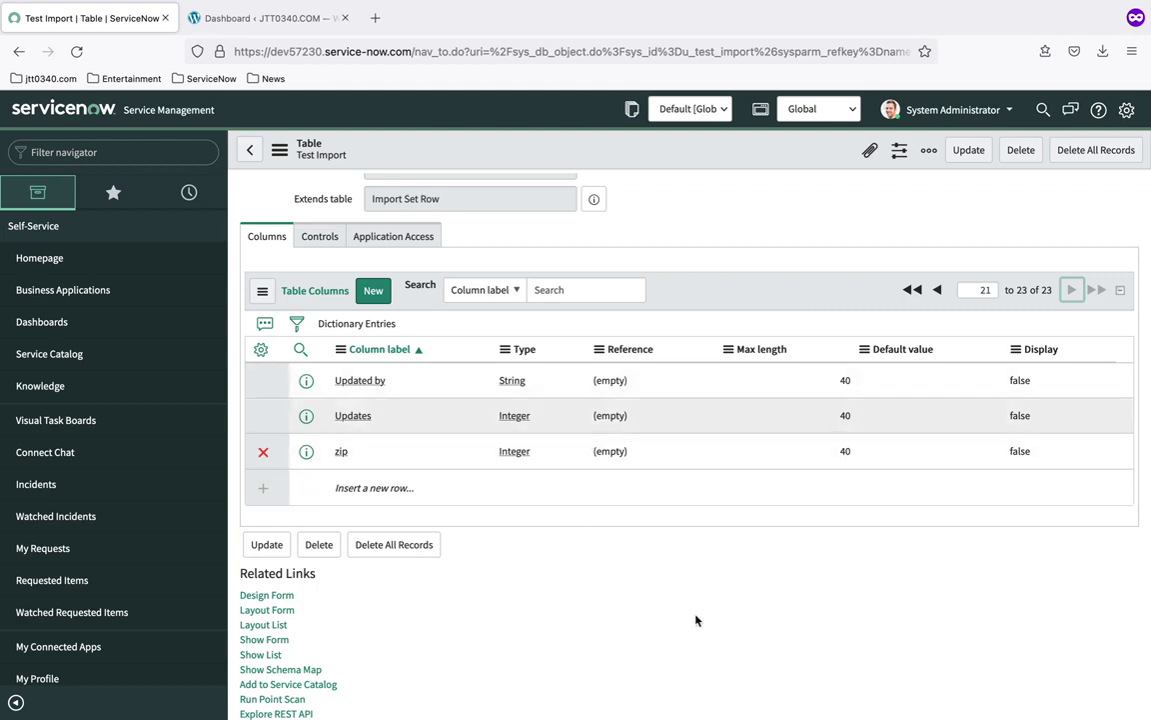
- Open the Test Import data source again through sys_data_source.list
click(103, 154)
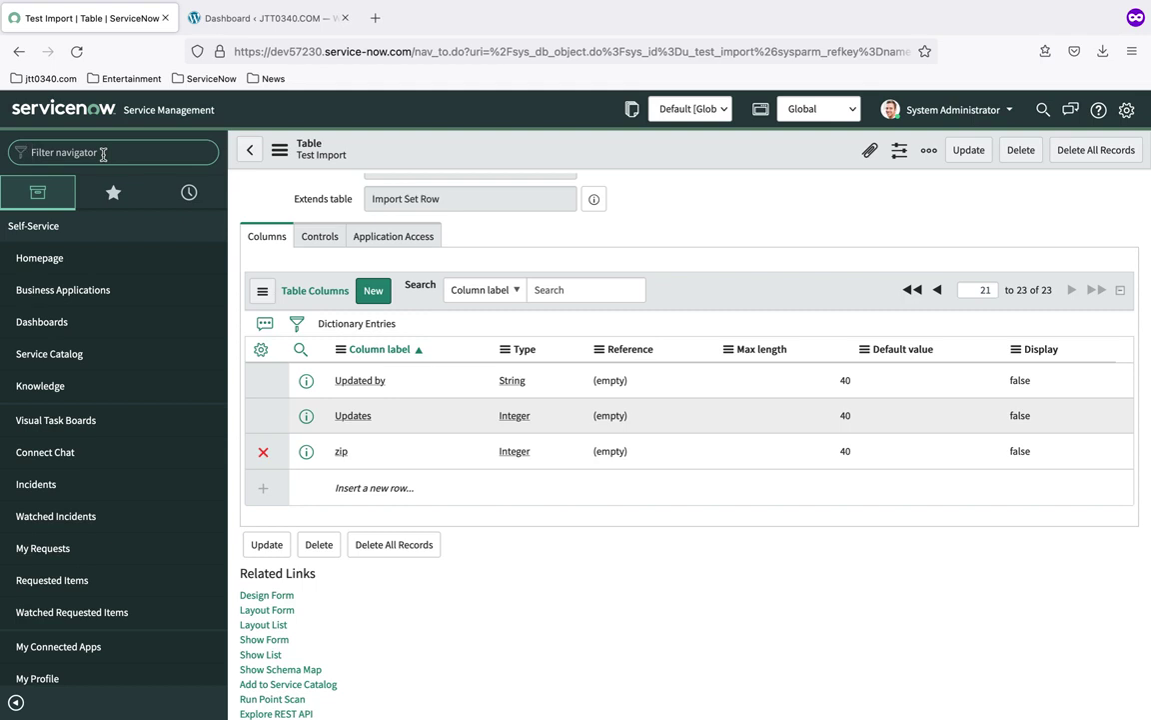
text(sys_data)
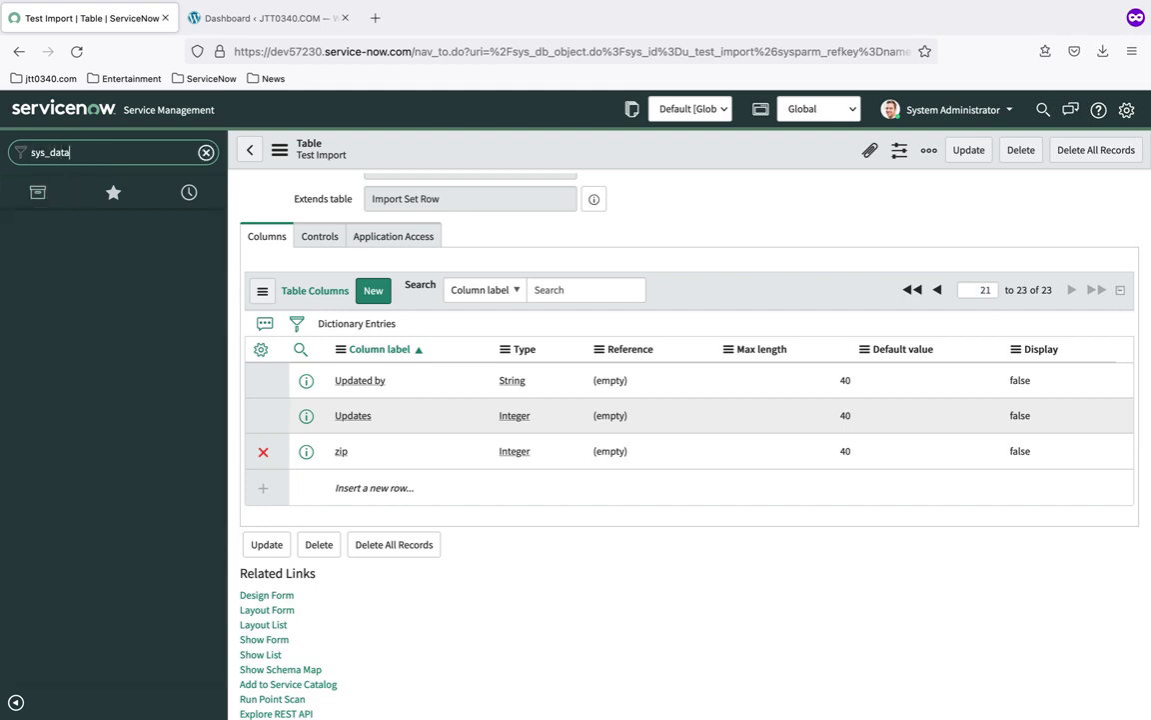
text(_source.list)
key(Return)
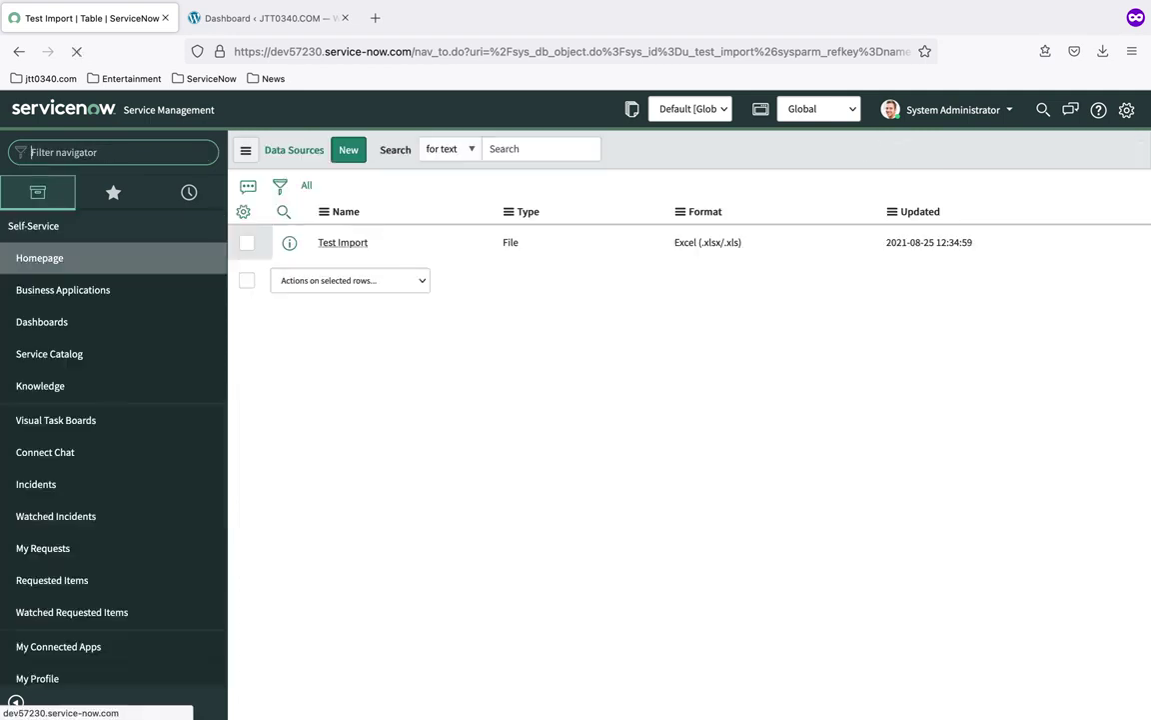
click(345, 274)
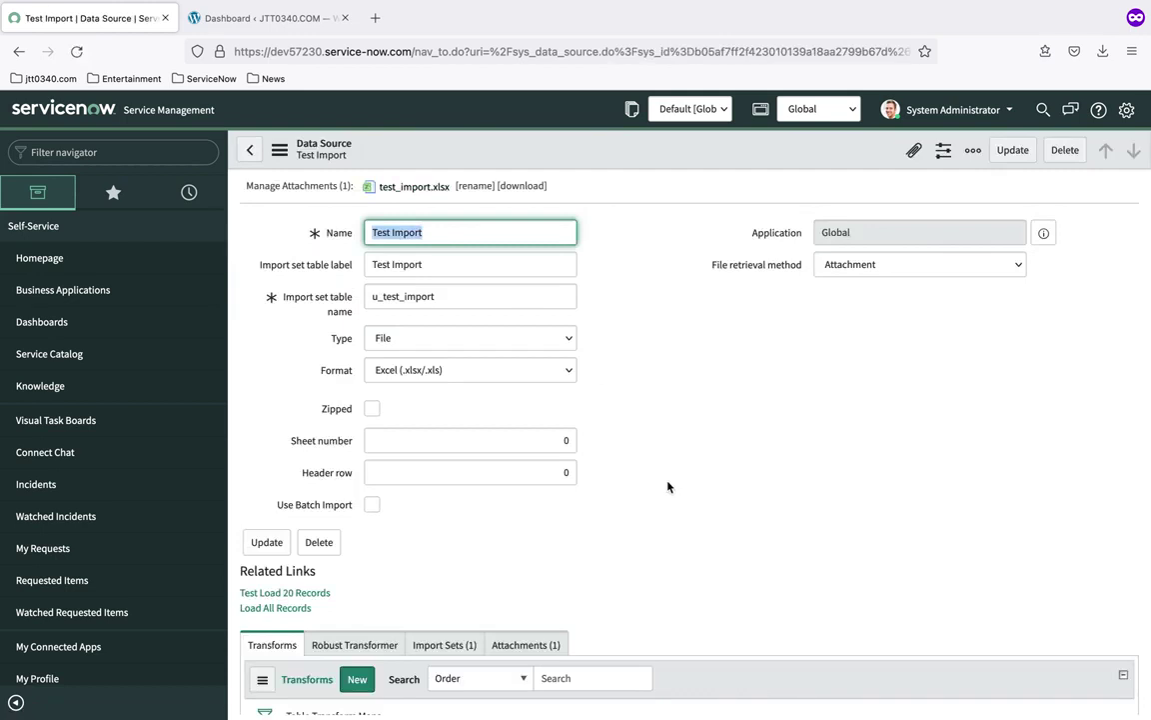
- Load all records of the Test Import data source a second time
scroll(668, 487, down, 2)
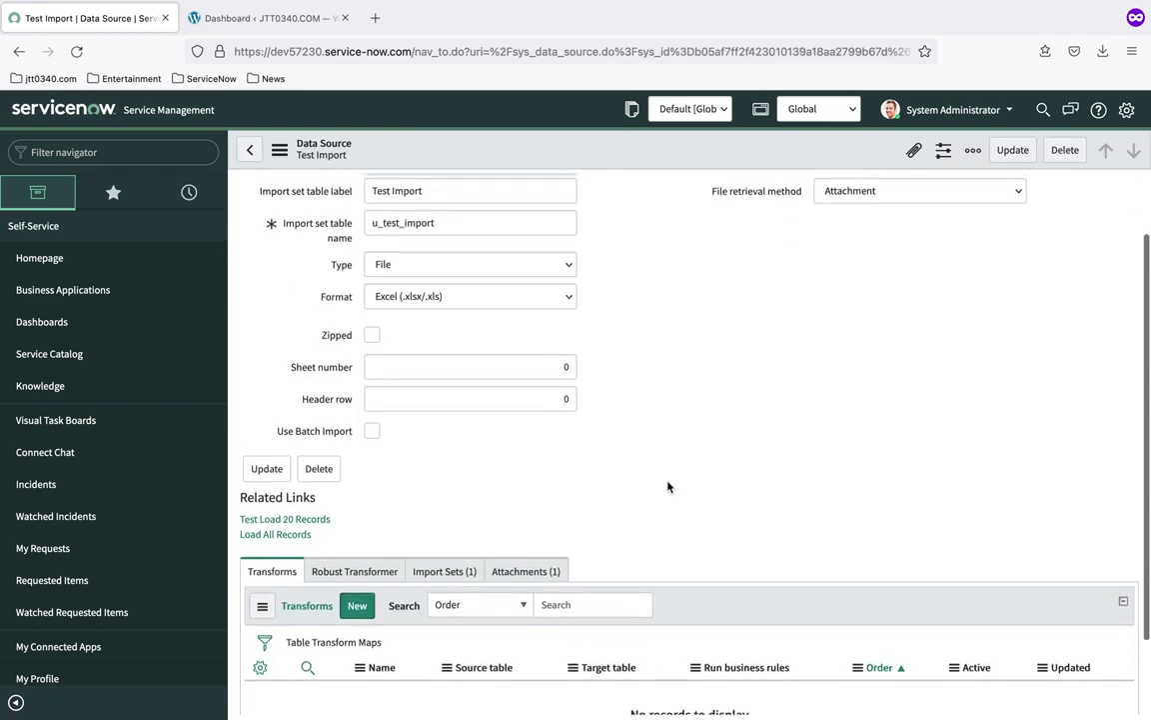
scroll(668, 487, up, 2)
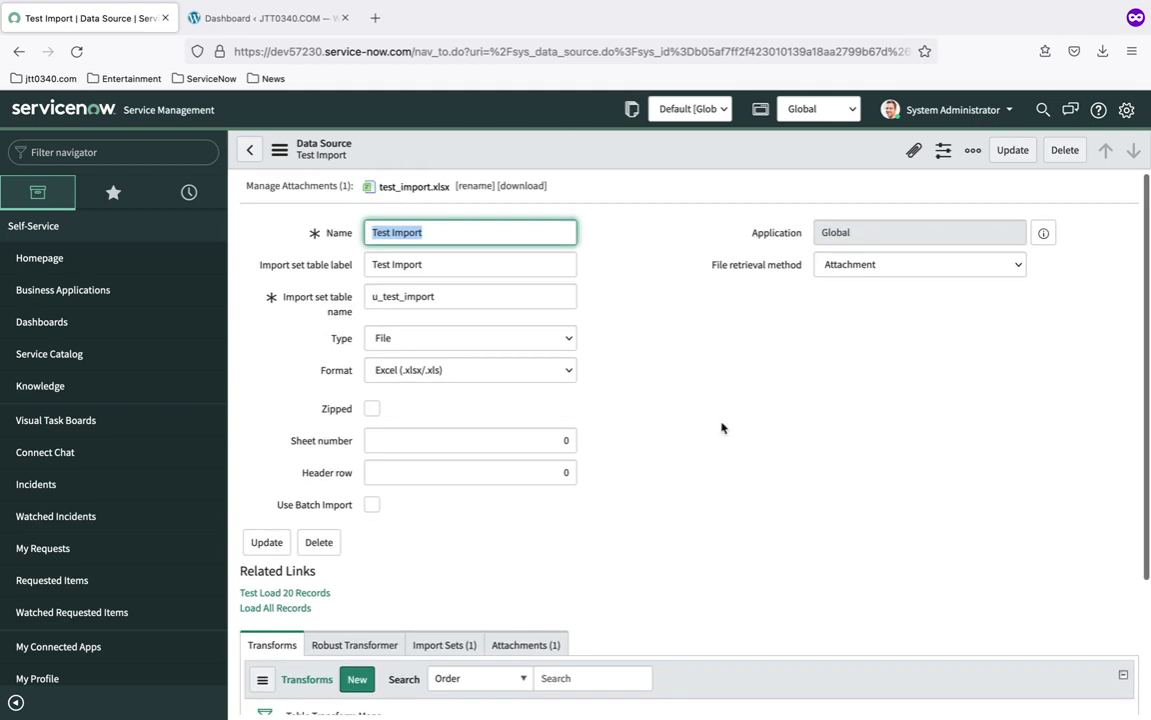
scroll(721, 428, down, 1)
scroll(722, 428, down, 1)
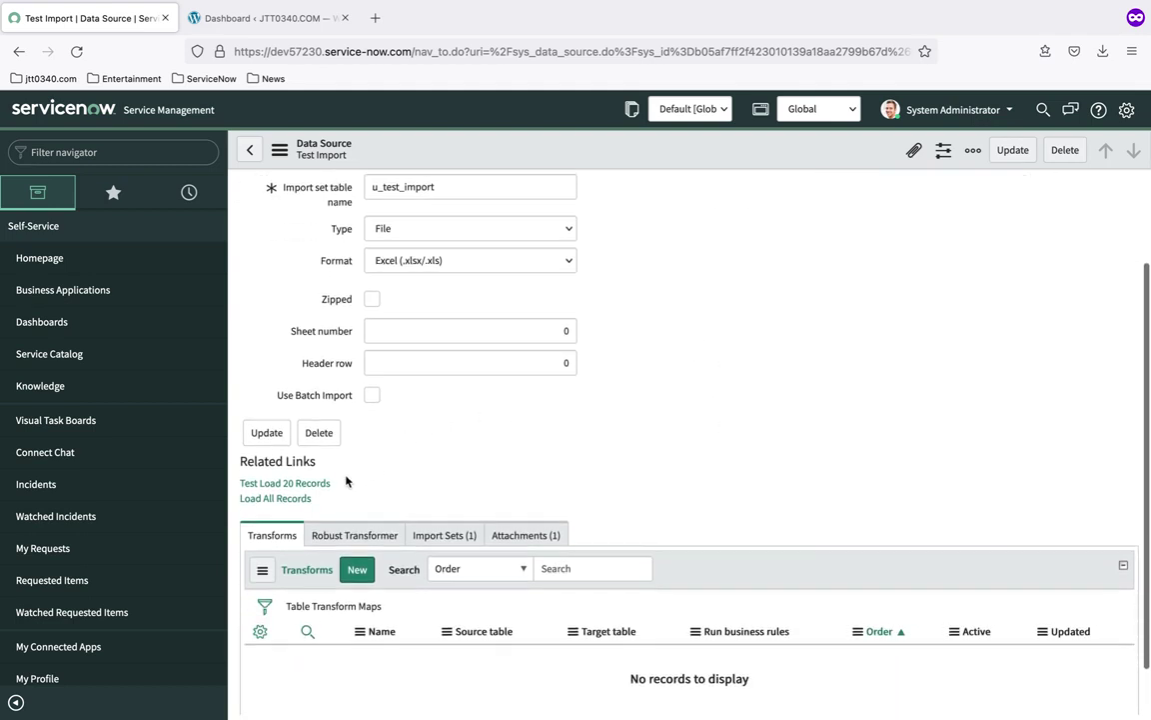
click(285, 498)
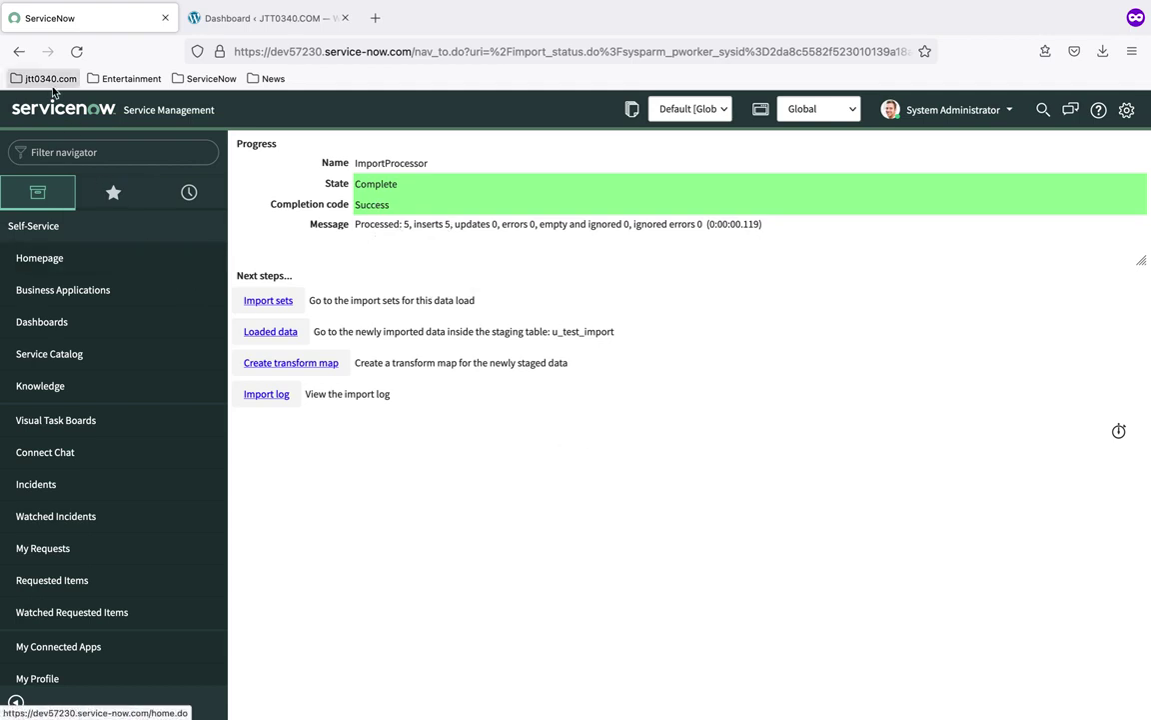
- Go back to the Test Import data source, copy its import set table name and open the staged records with u_test_import.list
click(18, 51)
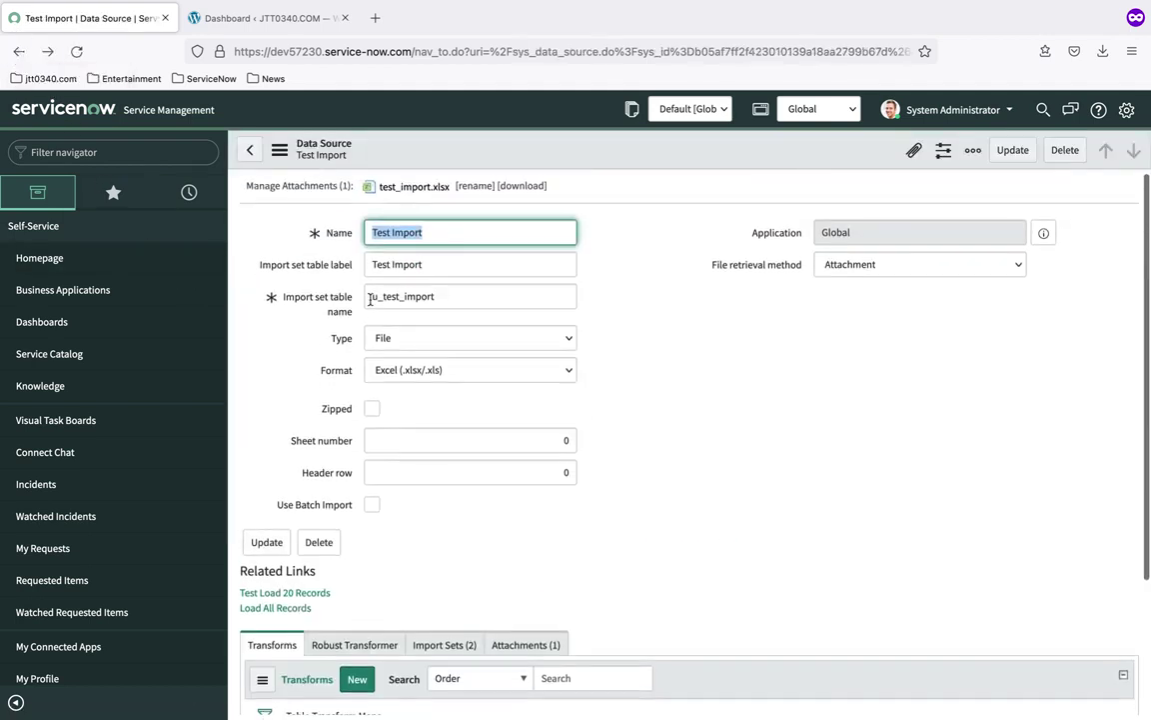
drag(374, 296, 450, 296)
right_click(428, 296)
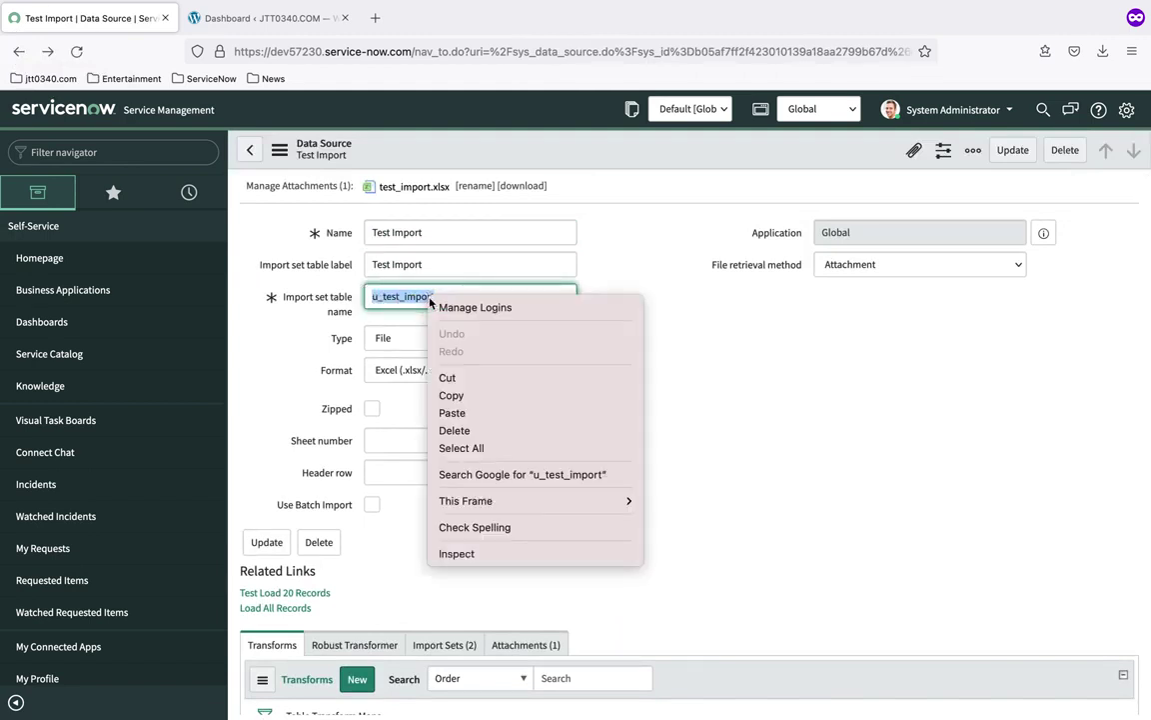
click(469, 397)
click(80, 156)
right_click(80, 157)
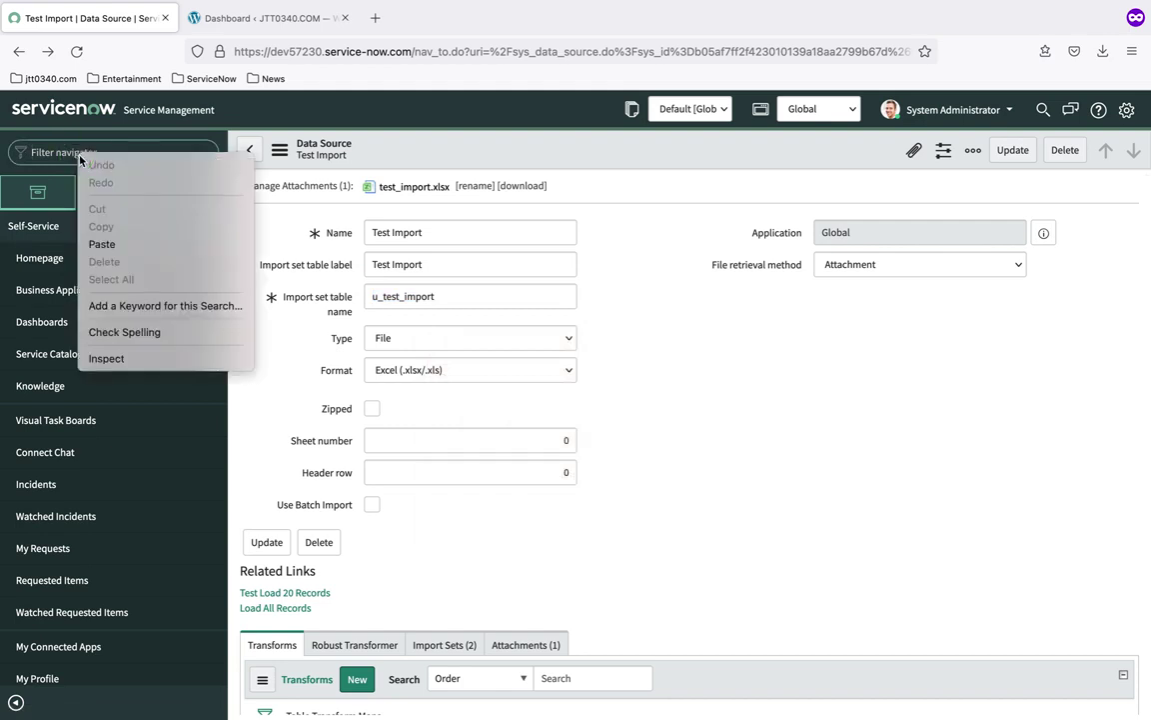
click(118, 244)
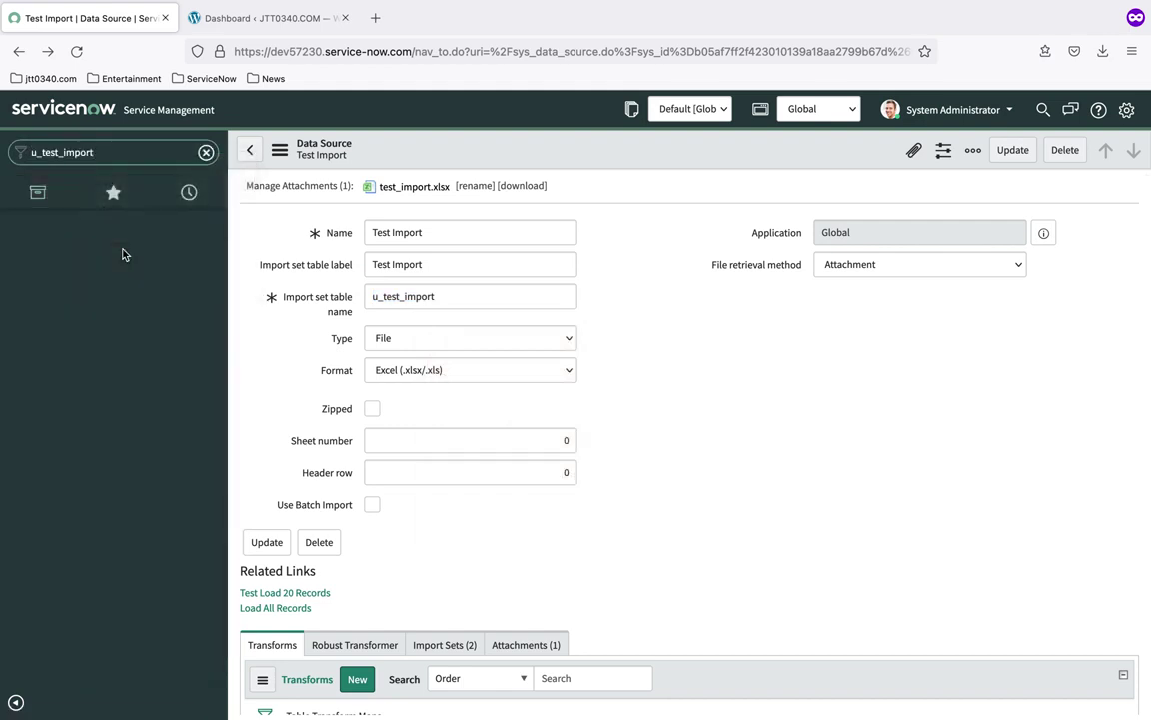
text(.list)
key(Return)
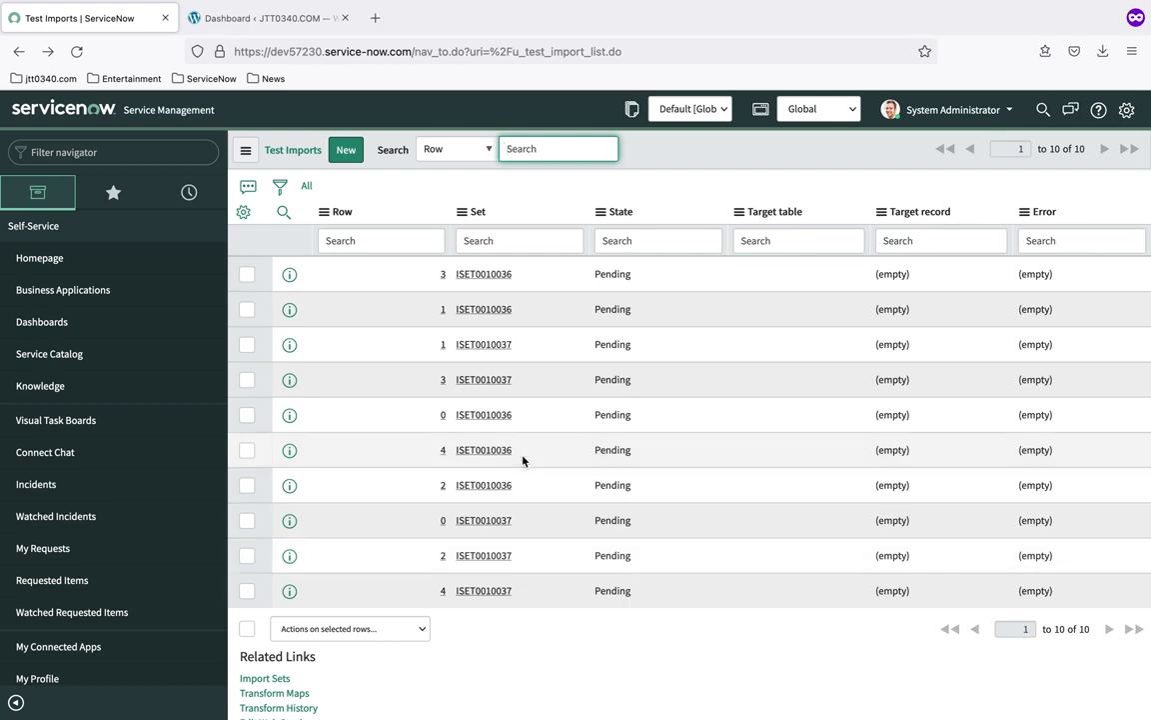
- Open the list of import sets with sys_import_set.list
click(124, 155)
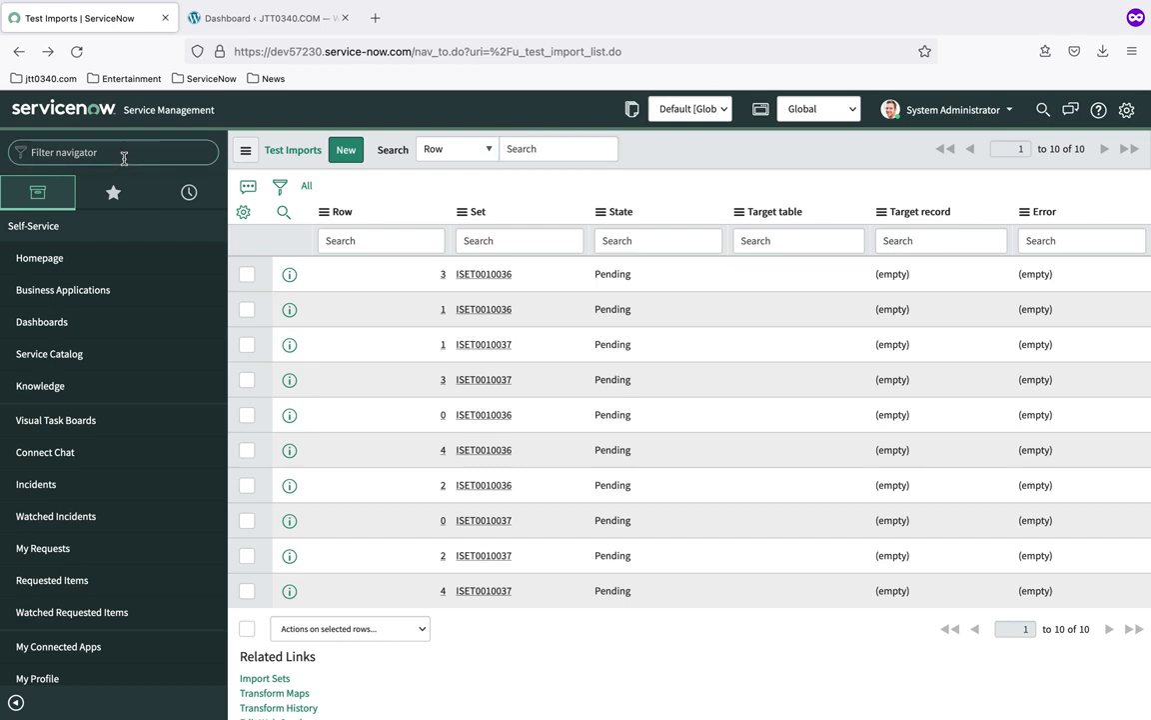
text(sys_)
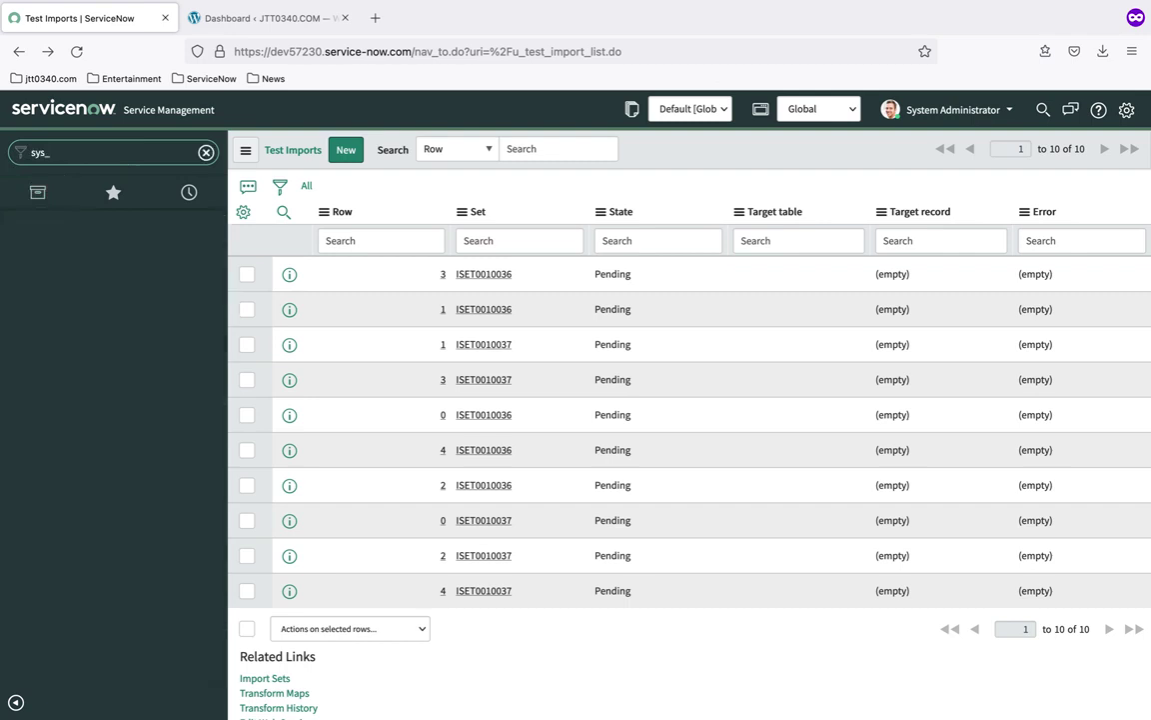
text(import_set.list)
key(Return)
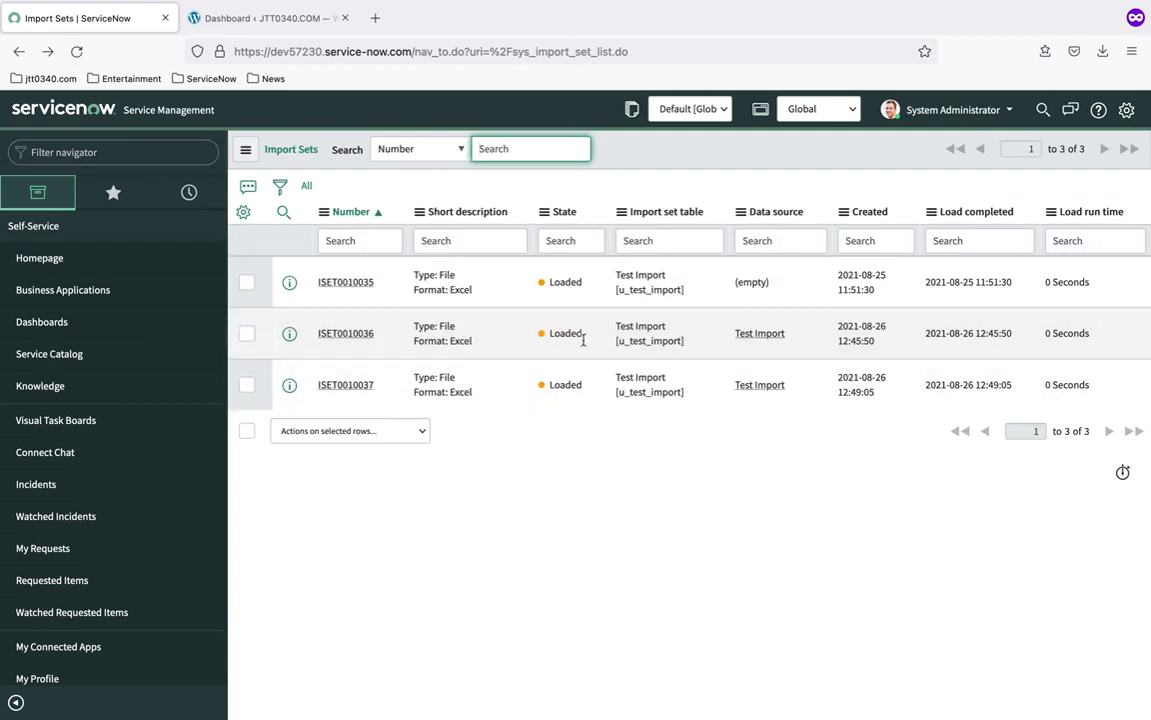
- Delete the import set ISET0010035, which has no data source, from the Import Sets list
click(247, 283)
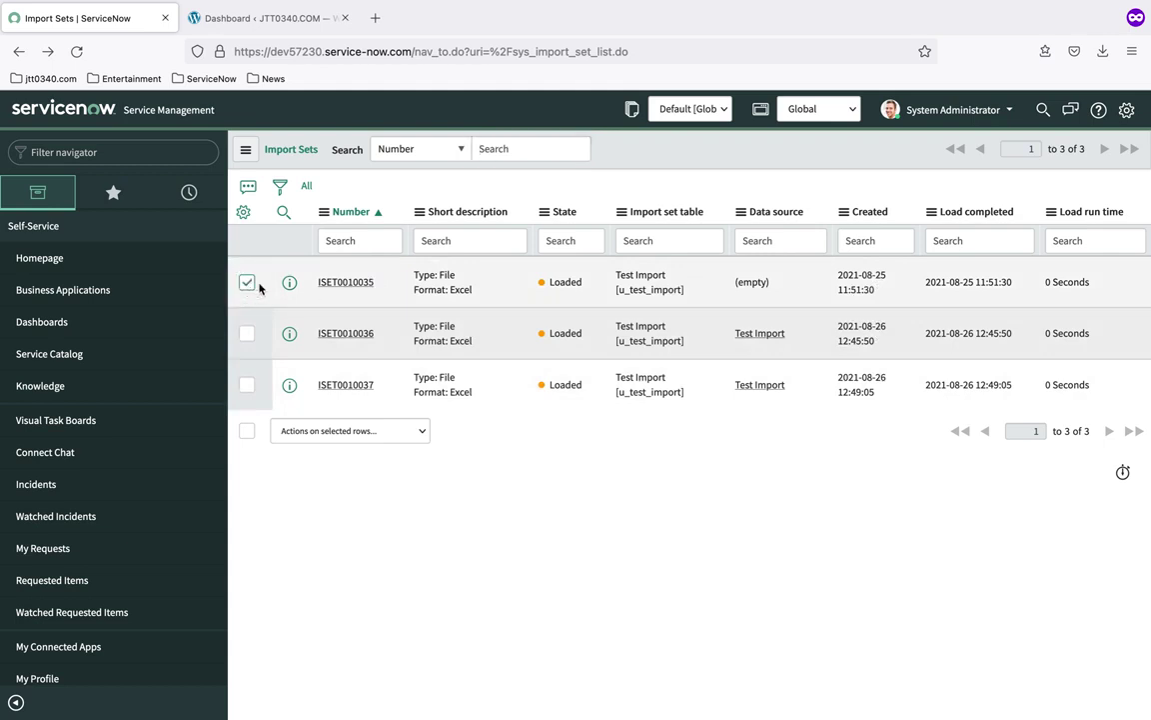
click(422, 436)
click(455, 442)
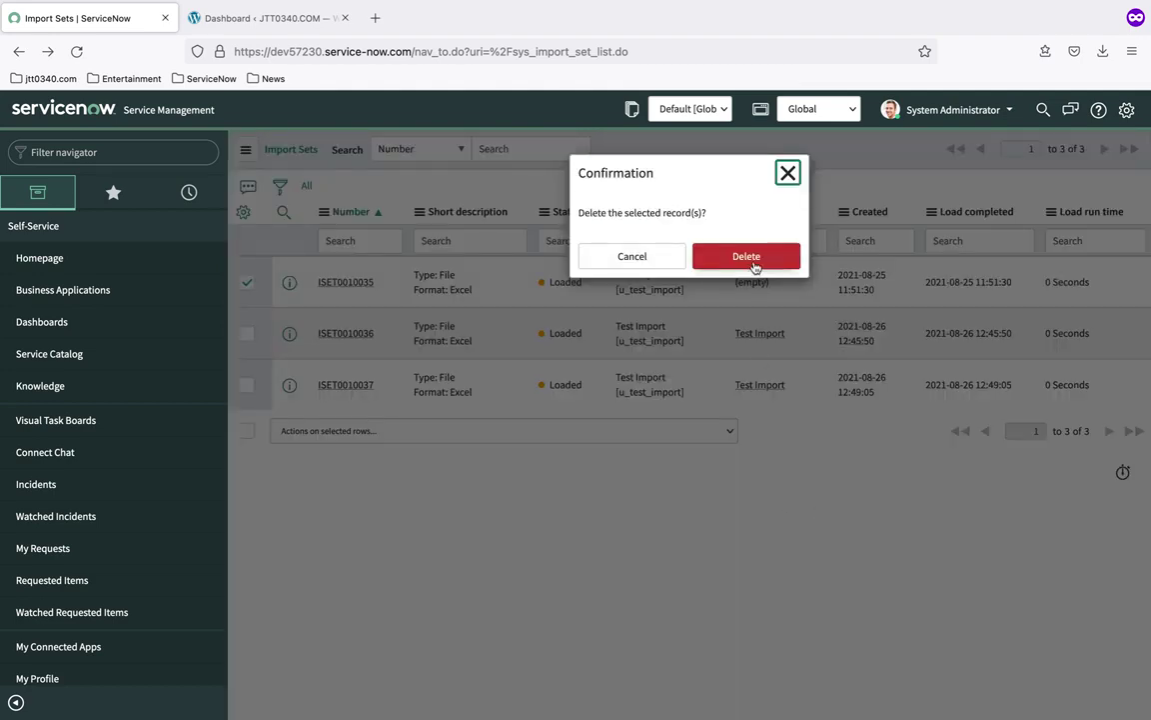
click(752, 260)
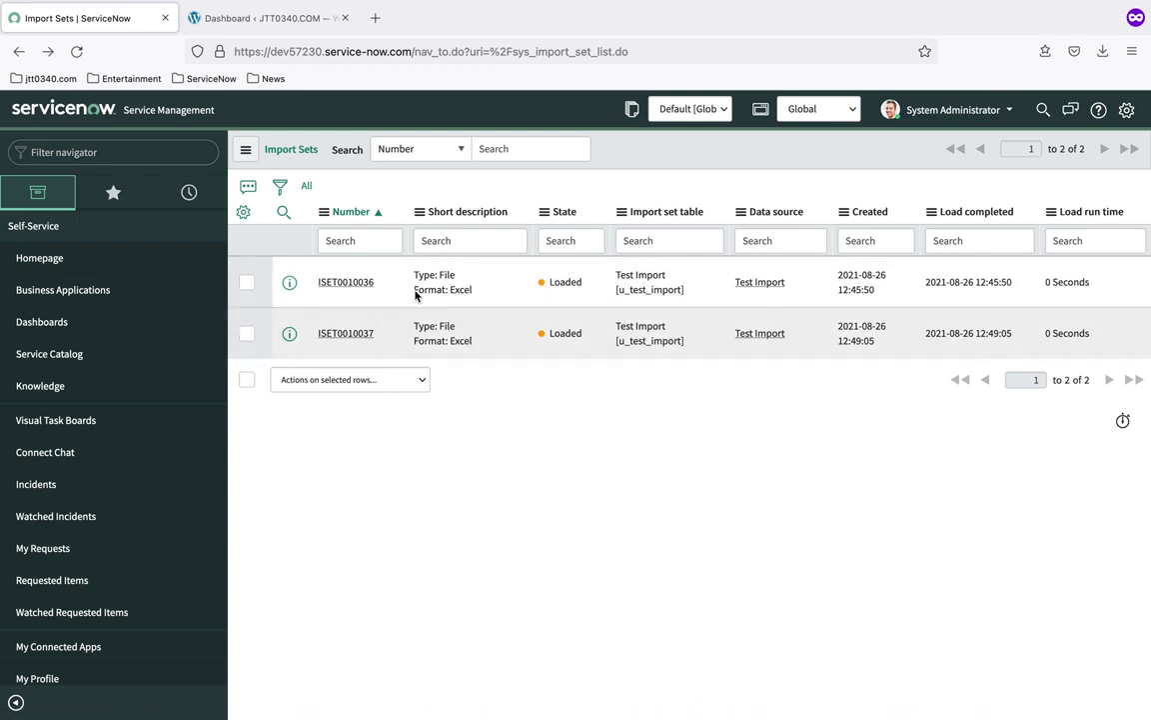
- Open the data source list with sys_data_source.list and open the Test Import record
click(95, 152)
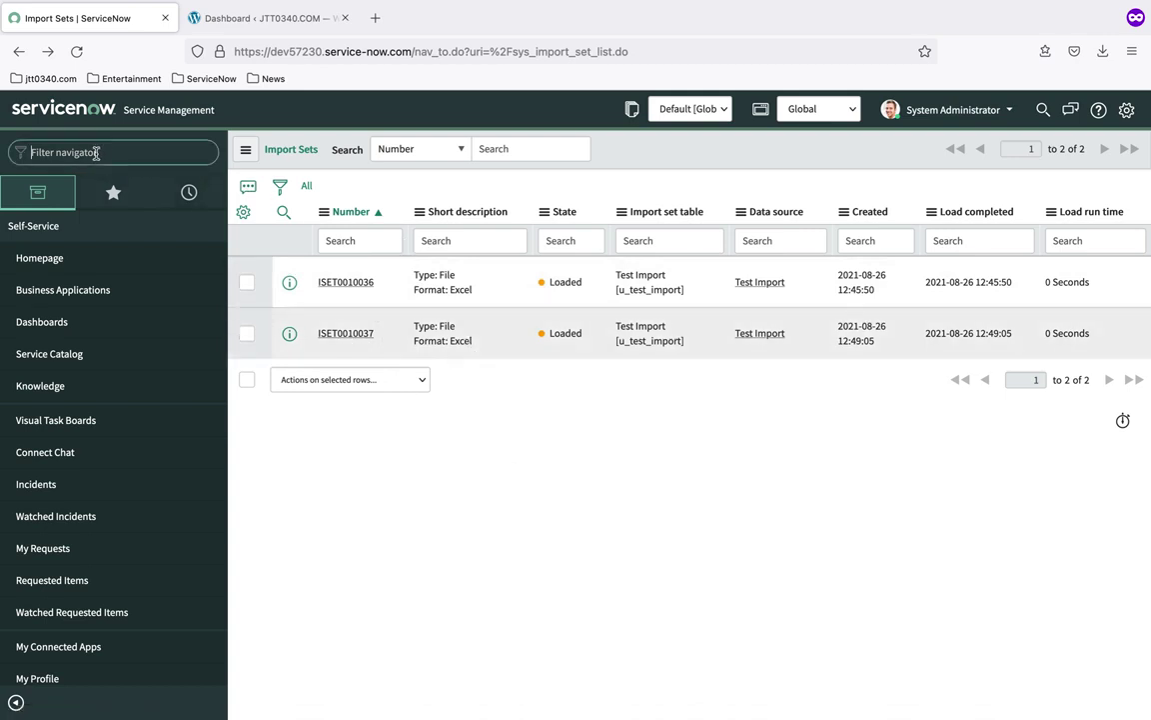
text(sys)
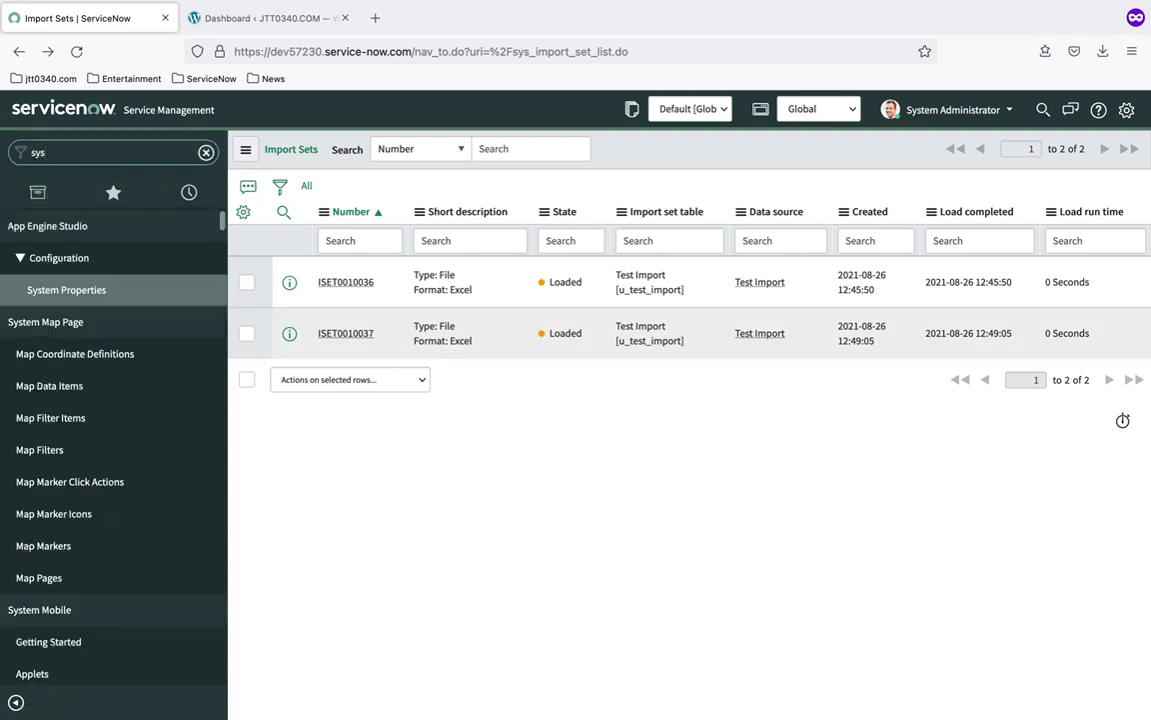
text(_data)
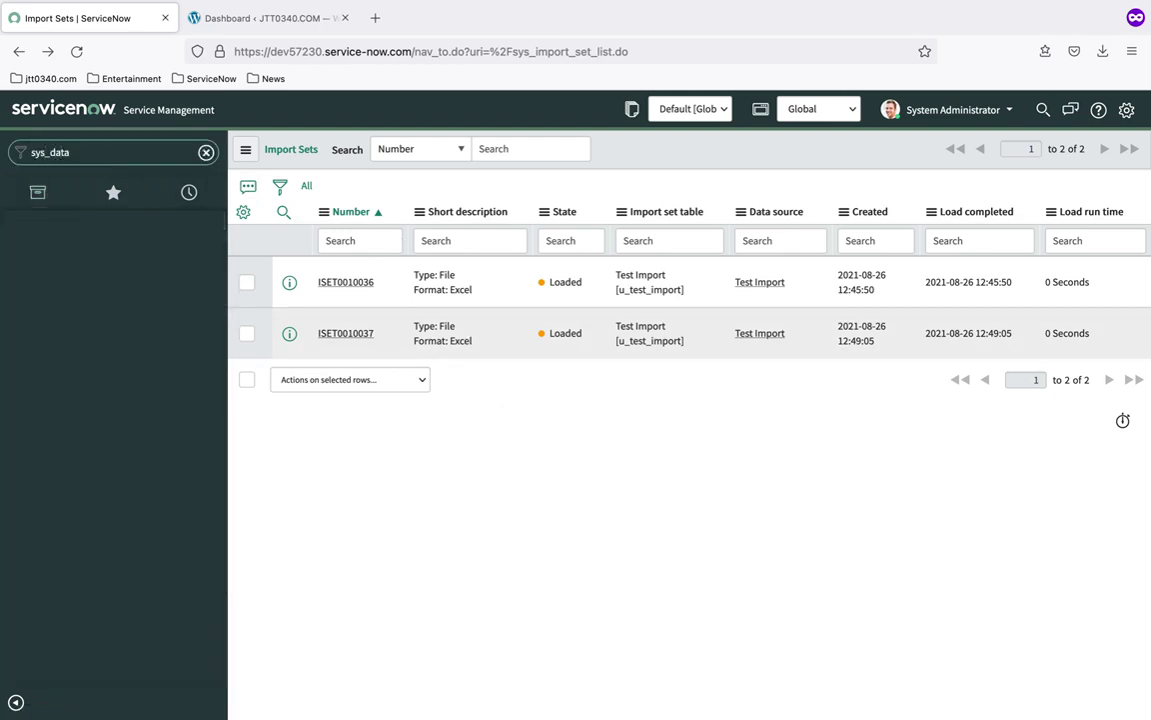
text(_source.list)
key(Return)
click(352, 274)
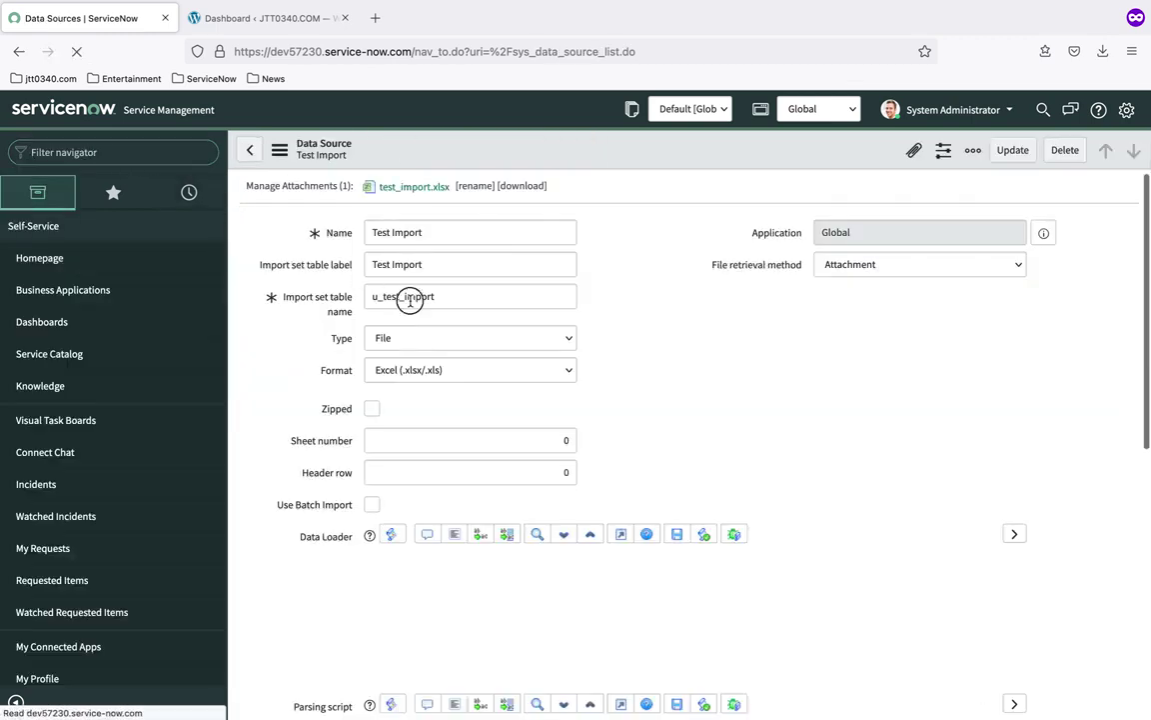
- Copy the import set table name from the data source and open its records with u_test_import.list
double_click(405, 296)
right_click(410, 300)
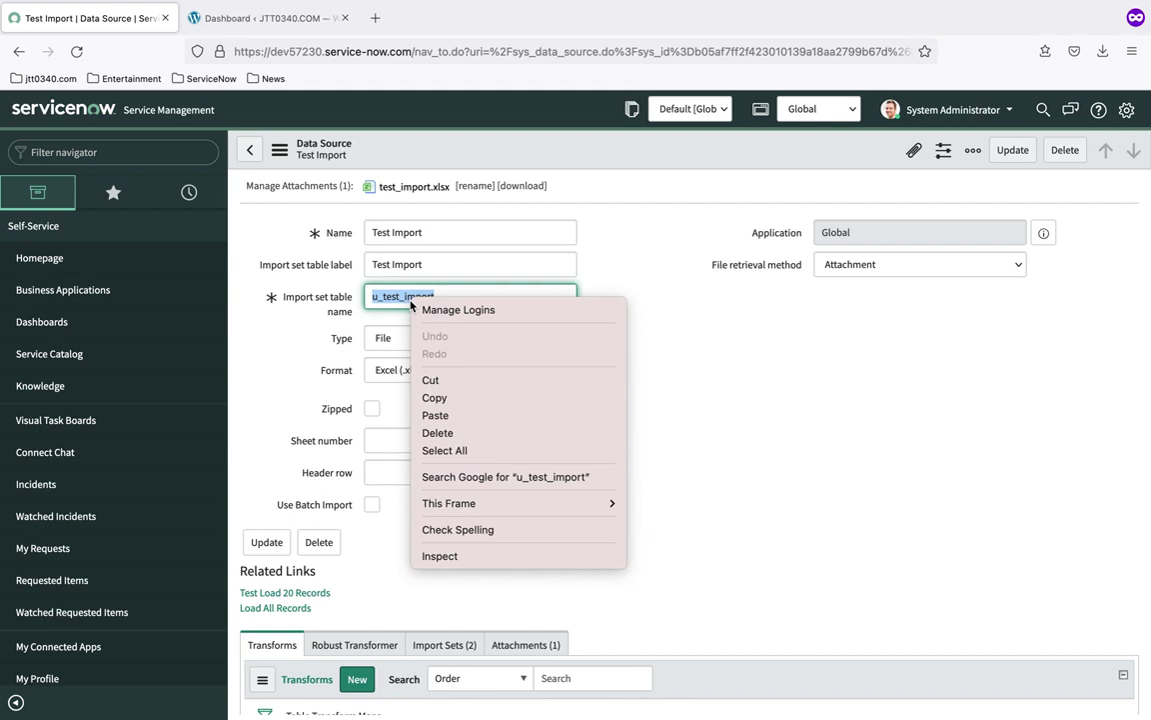
click(433, 397)
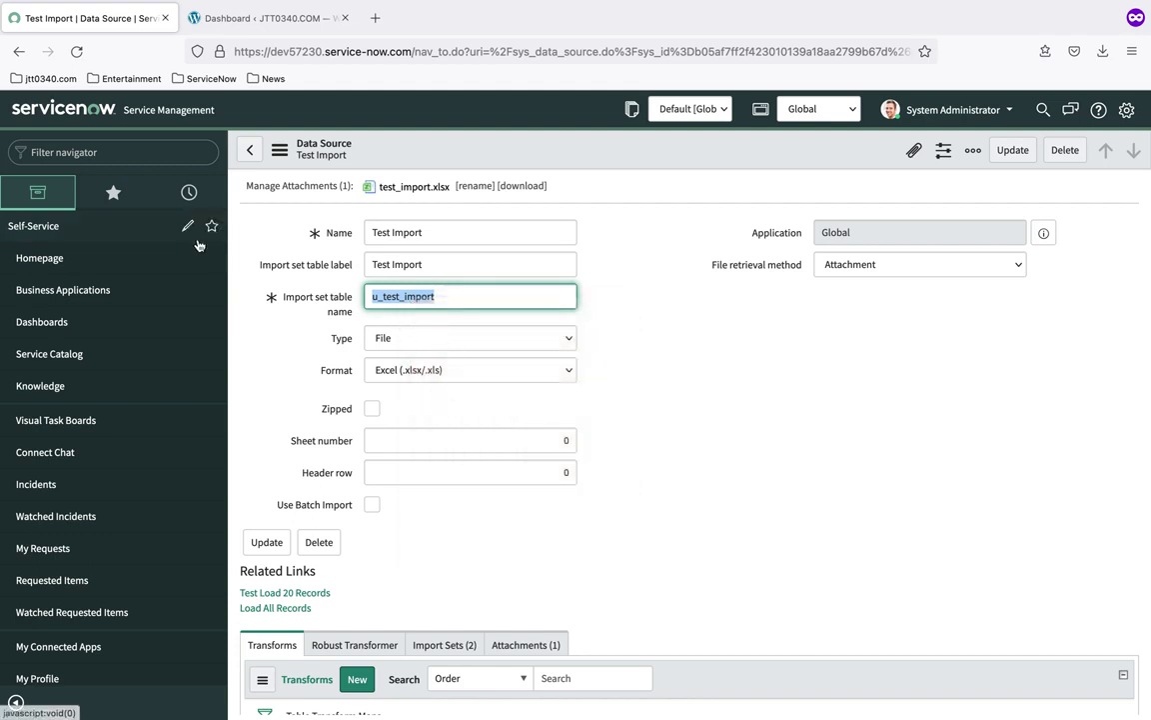
click(87, 153)
right_click(87, 155)
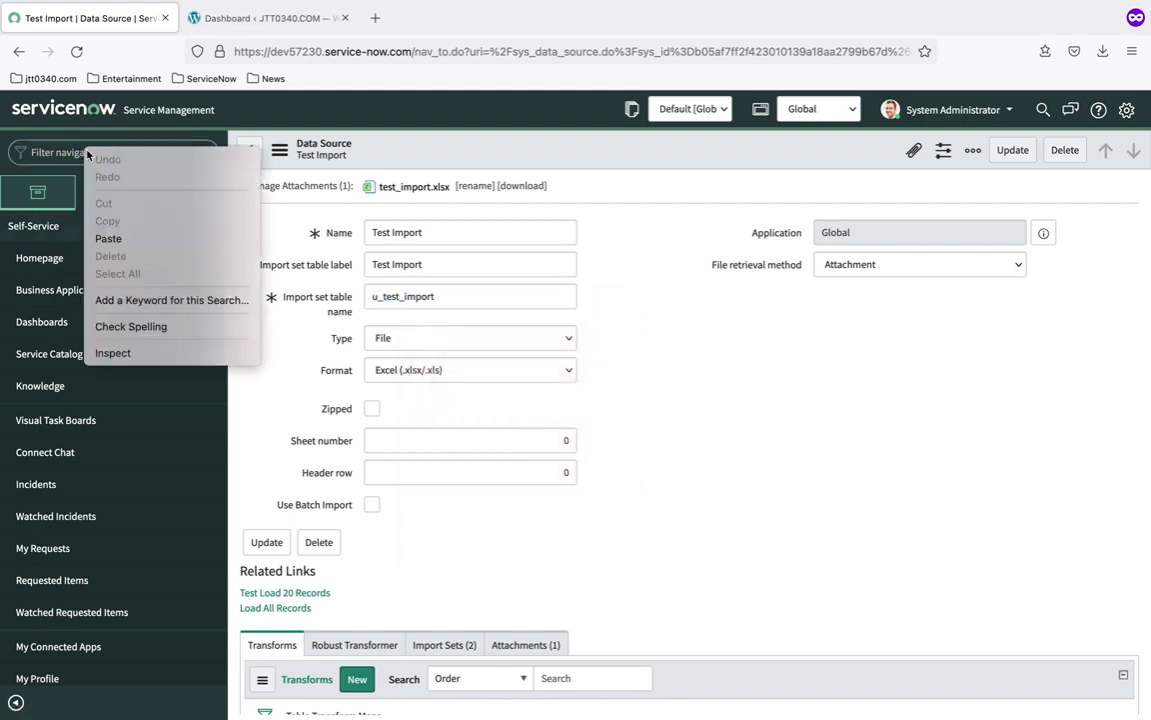
click(112, 238)
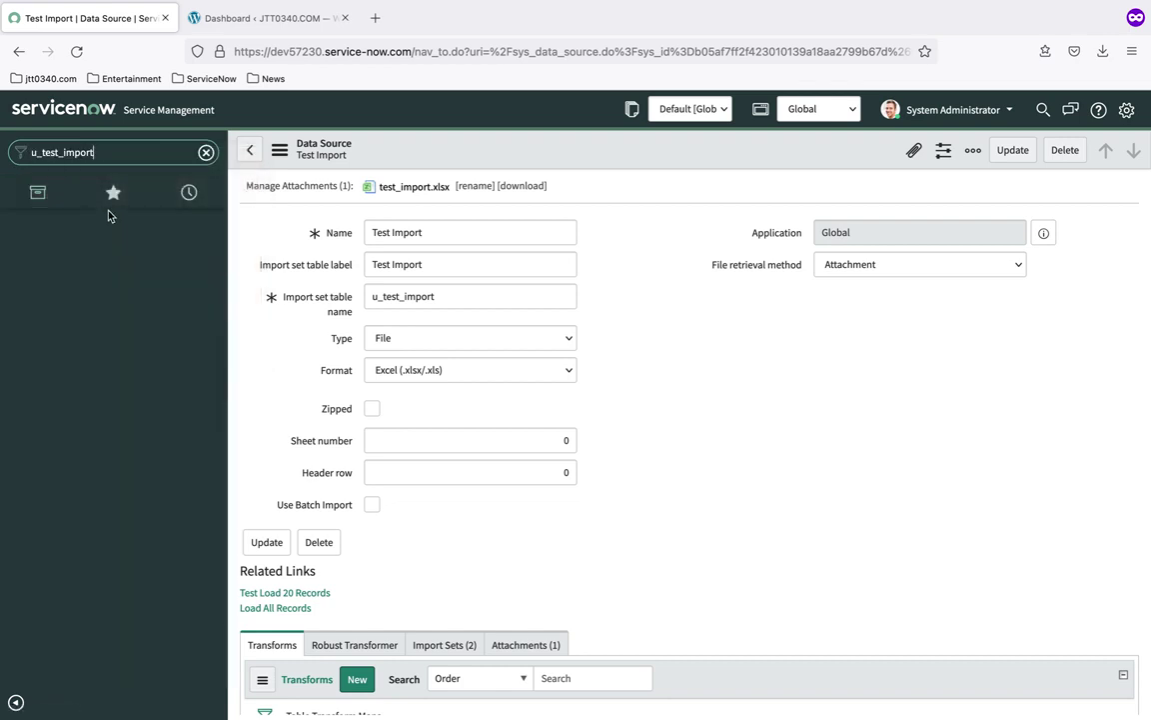
text(.list)
key(Return)
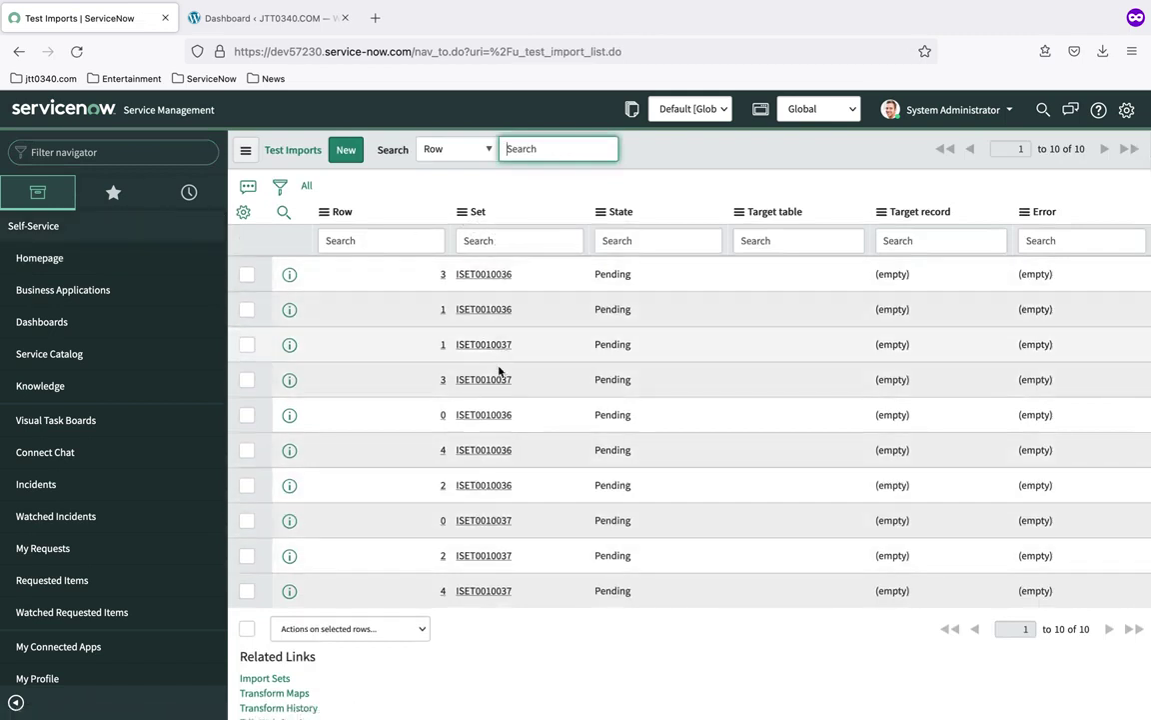
- Sort the Test Imports list by Set in ascending order and switch to the neighbouring desktop space
click(478, 213)
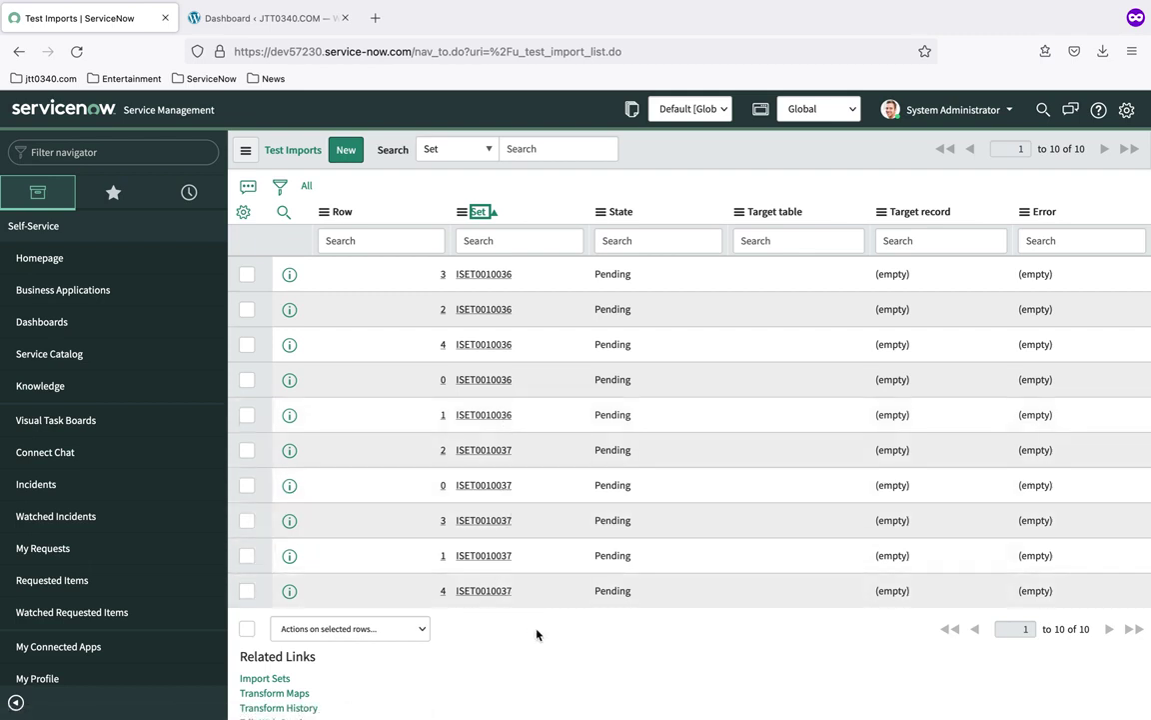
key(ctrl+Right)
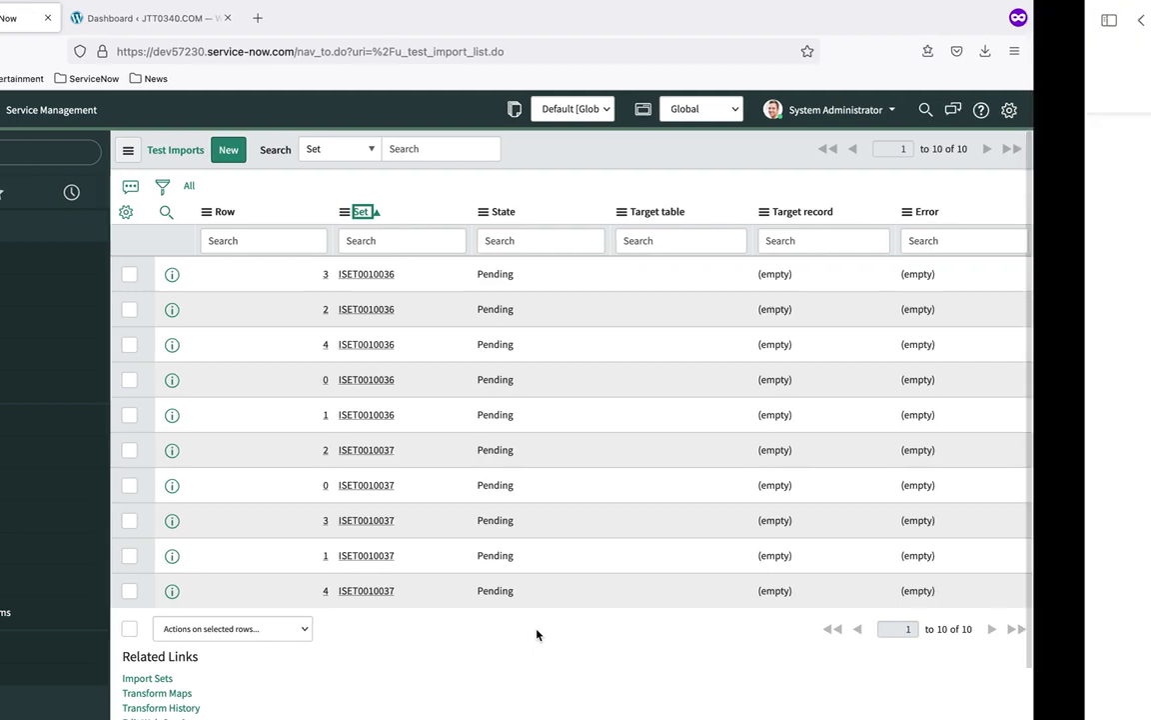